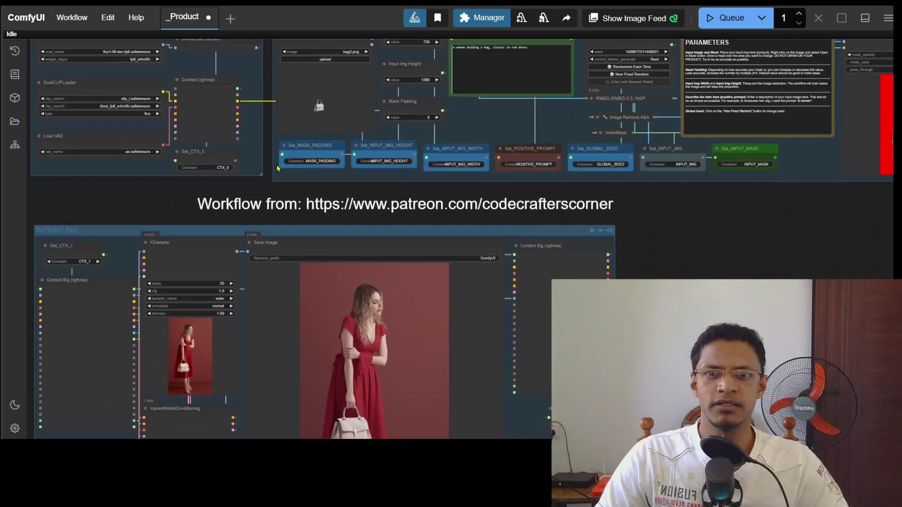
Step: Examine the product workflow's loaders, parameters, inpainting output and Flux refiner group, including the bag input image and the red dress result
{"action": "scroll", "coordinate": [476, 71], "scroll_direction": "up", "scroll_amount": 2}
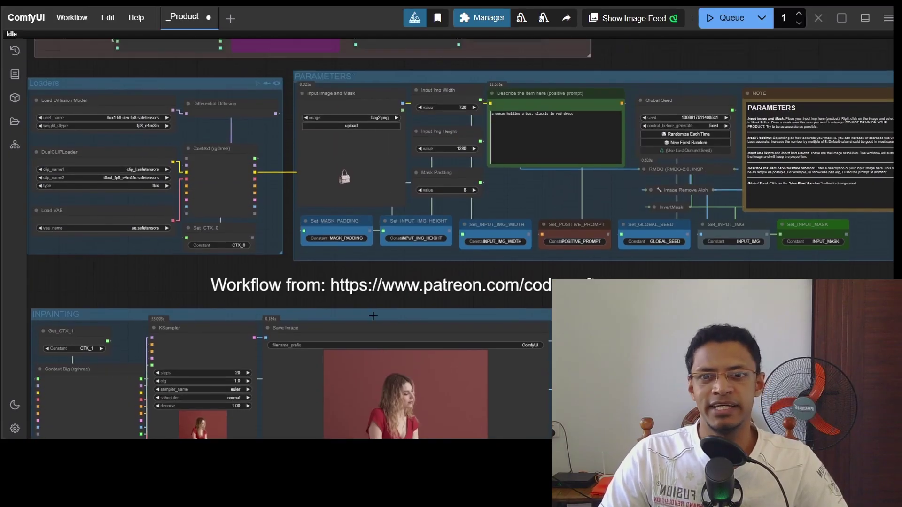
{"action": "scroll", "coordinate": [368, 189], "scroll_direction": "up", "scroll_amount": 8}
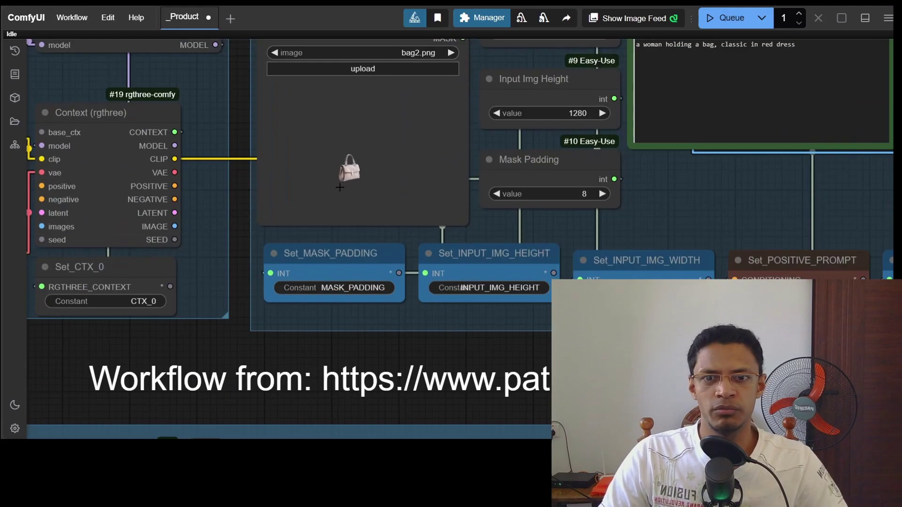
{"action": "scroll", "coordinate": [386, 339], "scroll_direction": "down", "scroll_amount": 8}
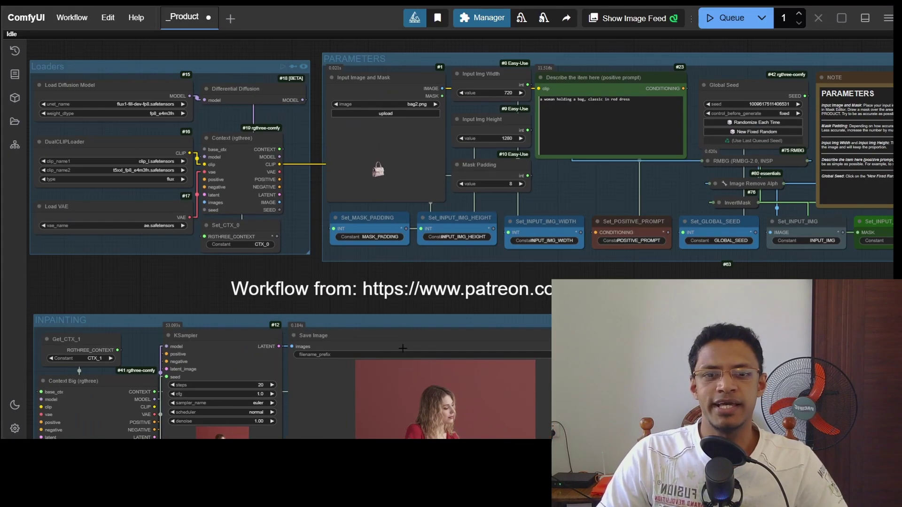
{"action": "scroll", "coordinate": [399, 317], "scroll_direction": "up", "scroll_amount": 6}
{"action": "left_click_drag", "start_coordinate": [399, 317], "coordinate": [394, 226]}
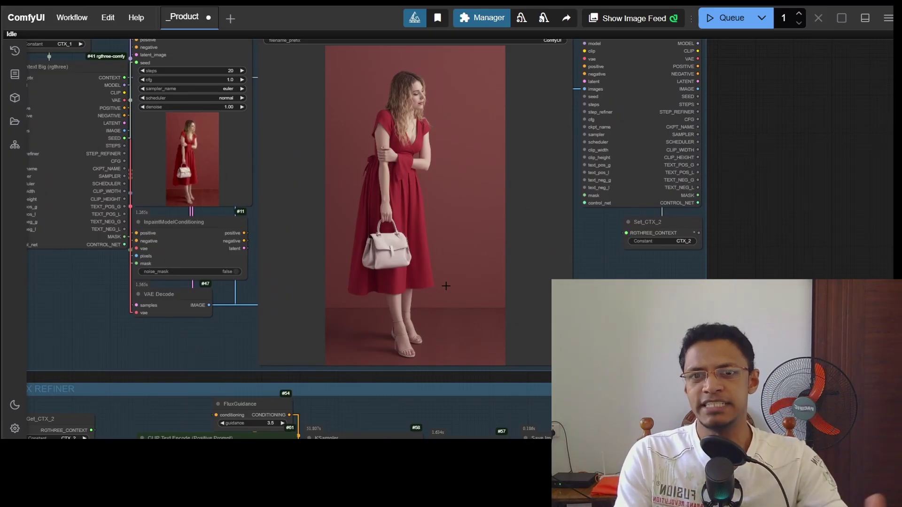
{"action": "scroll", "coordinate": [442, 251], "scroll_direction": "down", "scroll_amount": 5}
{"action": "left_click_drag", "start_coordinate": [442, 251], "coordinate": [365, 110]}
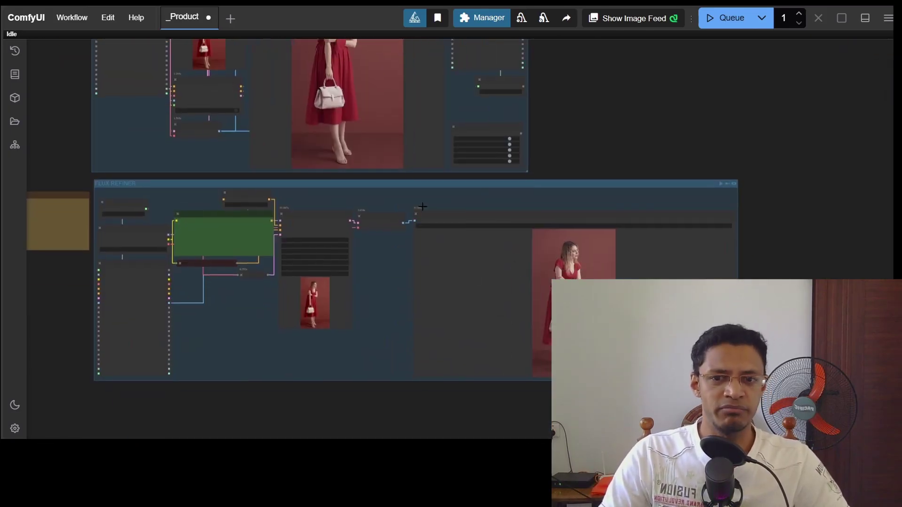
{"action": "scroll", "coordinate": [423, 207], "scroll_direction": "down", "scroll_amount": 3}
{"action": "left_click_drag", "start_coordinate": [422, 206], "coordinate": [440, 204]}
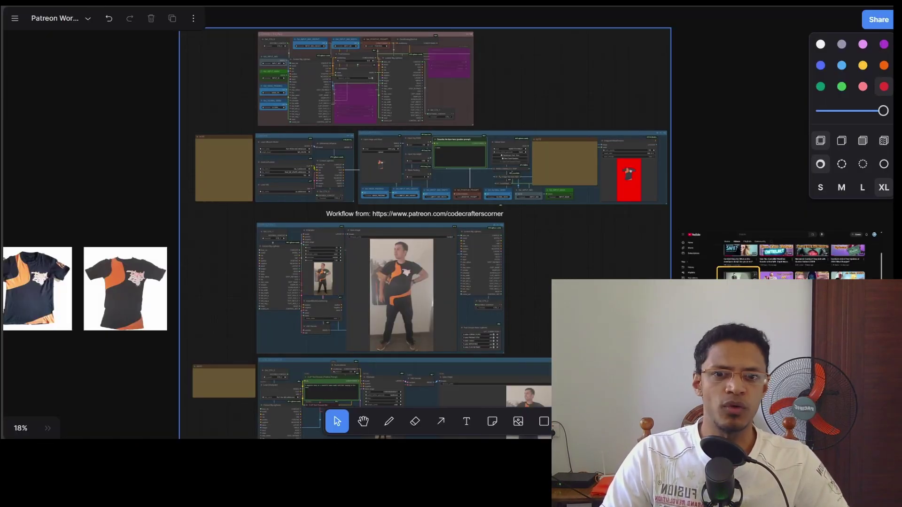
Step: Switch to the Patreon workflow board and examine the two T-shirt source images and the highlighted Master ControlNet video
{"action": "scroll", "coordinate": [227, 294], "scroll_direction": "left", "scroll_amount": 5}
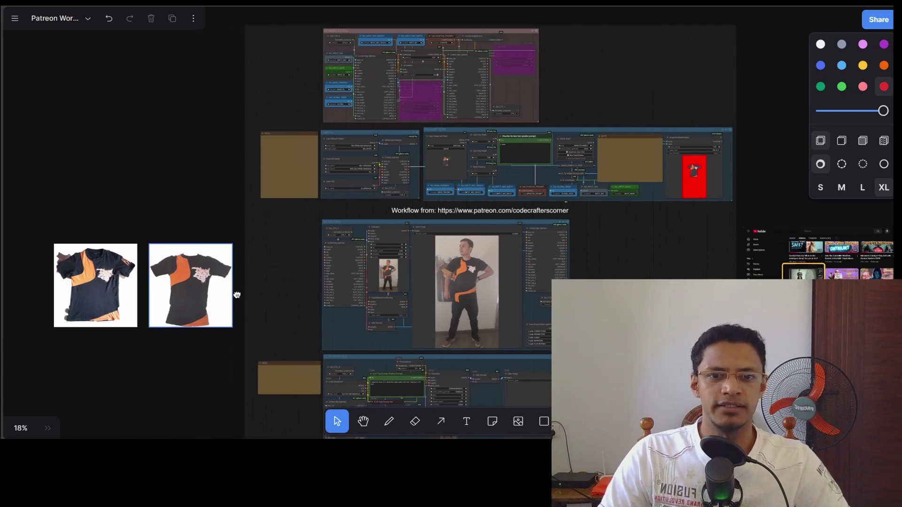
{"action": "scroll", "coordinate": [213, 321], "scroll_direction": "down", "scroll_amount": 2}
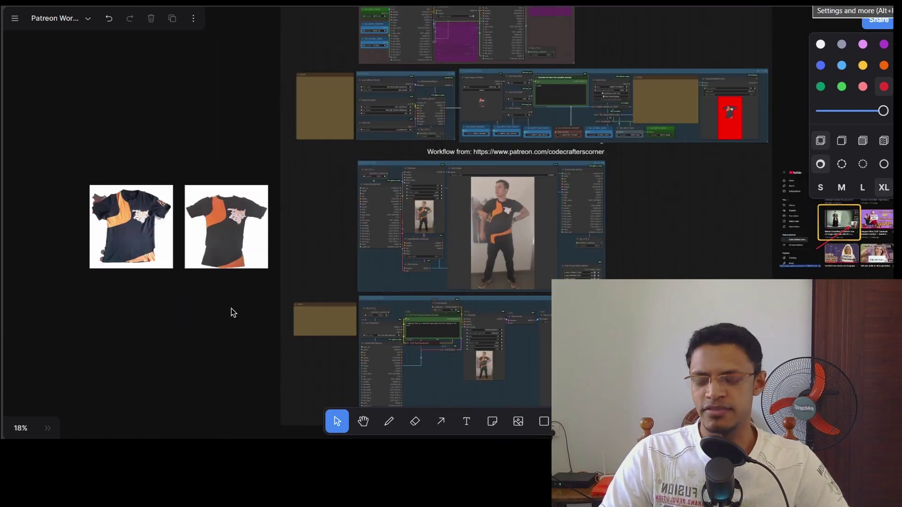
{"action": "scroll", "coordinate": [218, 270], "scroll_direction": "up", "scroll_amount": 5}
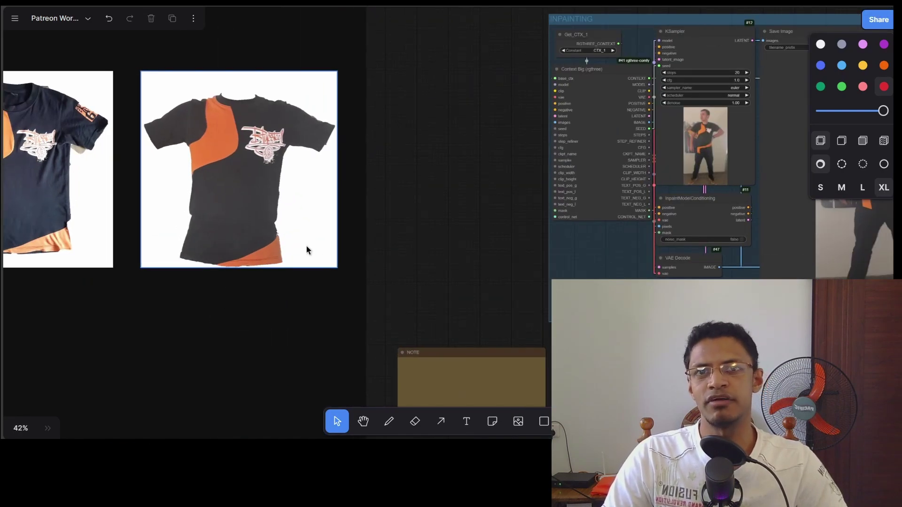
{"action": "scroll", "coordinate": [427, 256], "scroll_direction": "right", "scroll_amount": 10}
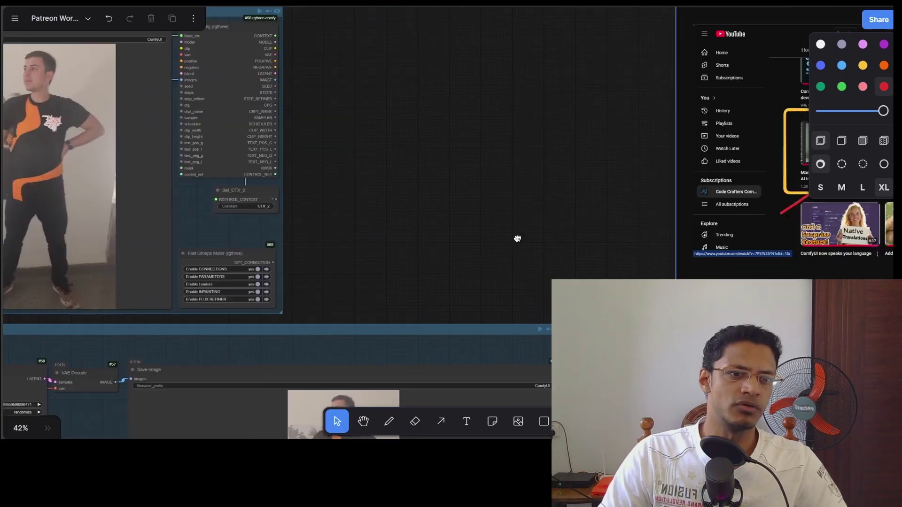
{"action": "scroll", "coordinate": [518, 238], "scroll_direction": "right", "scroll_amount": 5}
{"action": "scroll", "coordinate": [397, 242], "scroll_direction": "up", "scroll_amount": 5}
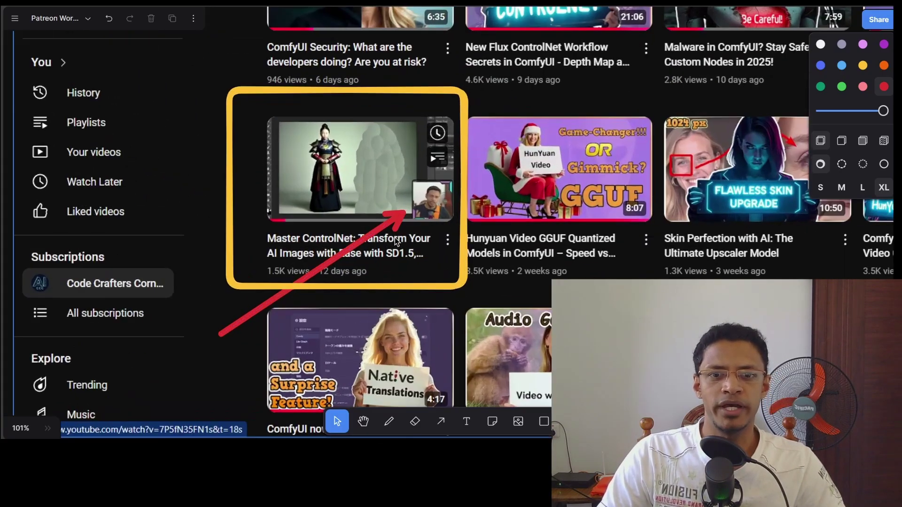
{"action": "scroll", "coordinate": [397, 242], "scroll_direction": "up", "scroll_amount": 3}
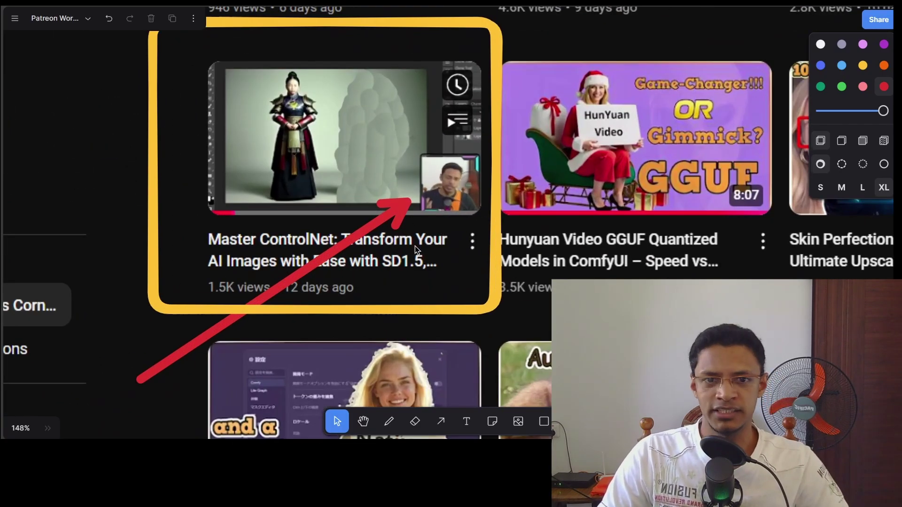
{"action": "scroll", "coordinate": [415, 246], "scroll_direction": "down", "scroll_amount": 5}
{"action": "scroll", "coordinate": [373, 203], "scroll_direction": "left", "scroll_amount": 10}
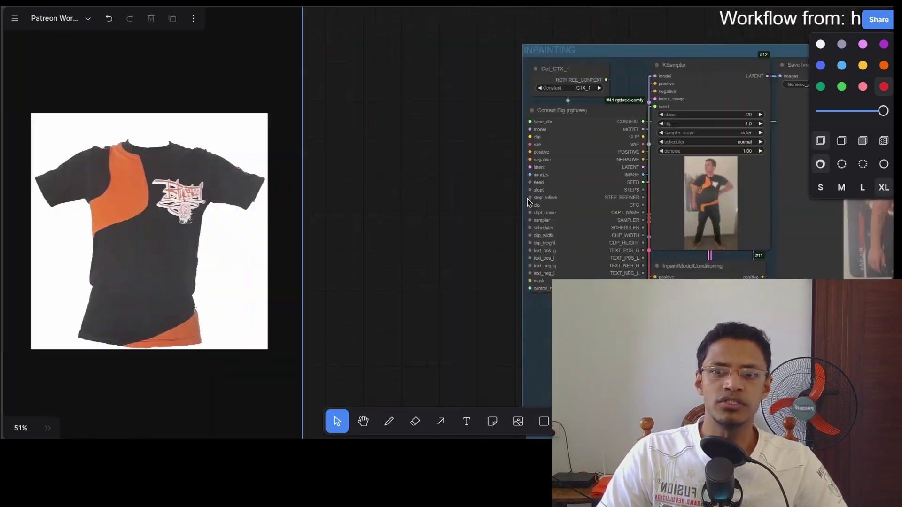
{"action": "scroll", "coordinate": [528, 198], "scroll_direction": "left", "scroll_amount": 8}
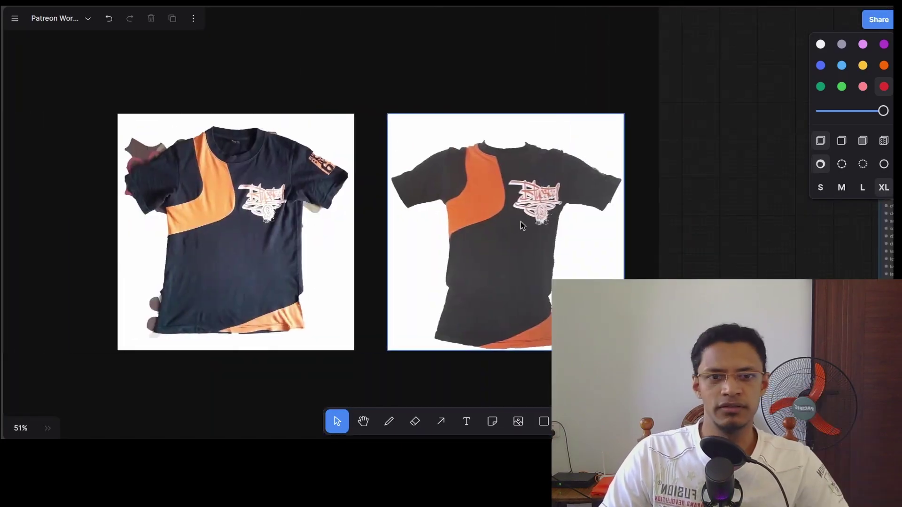
{"action": "scroll", "coordinate": [787, 266], "scroll_direction": "right", "scroll_amount": 10}
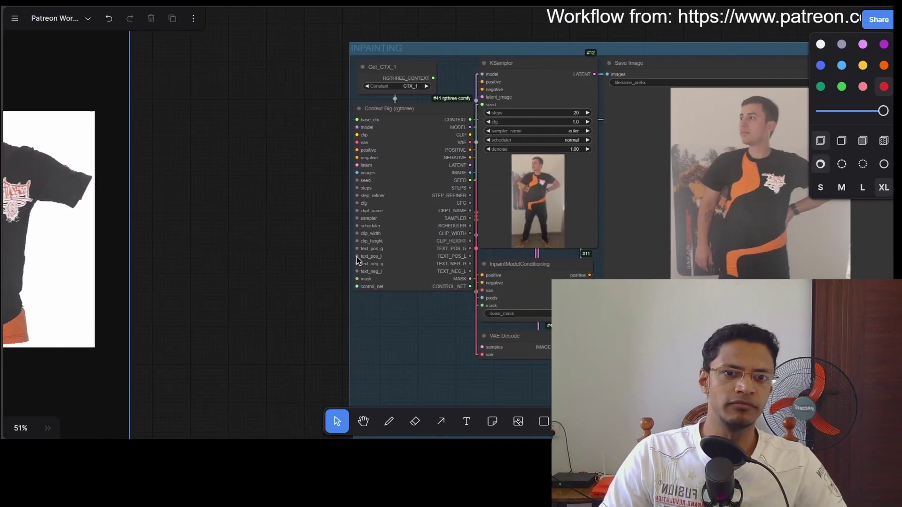
Step: Examine the T-shirt workflow from its input image and parameters through the inpainting result to the Flux refiner output
{"action": "scroll", "coordinate": [356, 257], "scroll_direction": "up", "scroll_amount": 10}
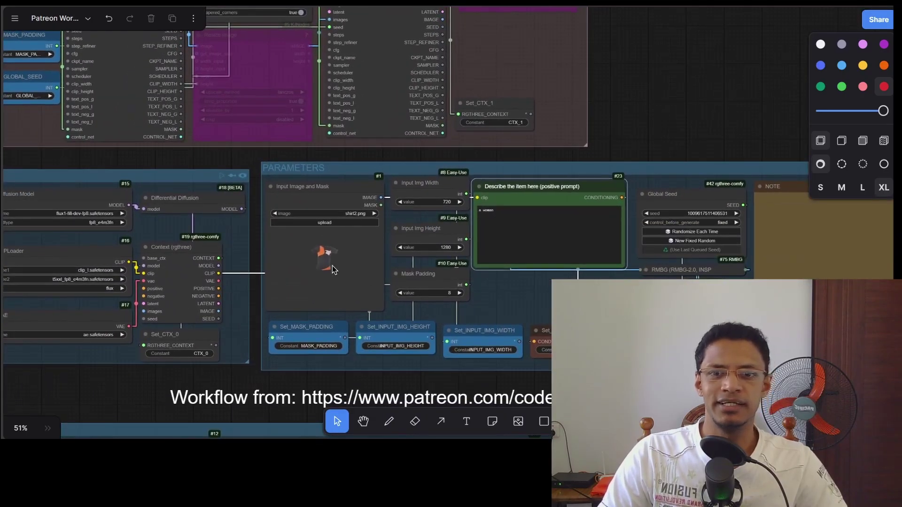
{"action": "scroll", "coordinate": [322, 268], "scroll_direction": "up", "scroll_amount": 10}
{"action": "scroll", "coordinate": [405, 301], "scroll_direction": "down", "scroll_amount": 5}
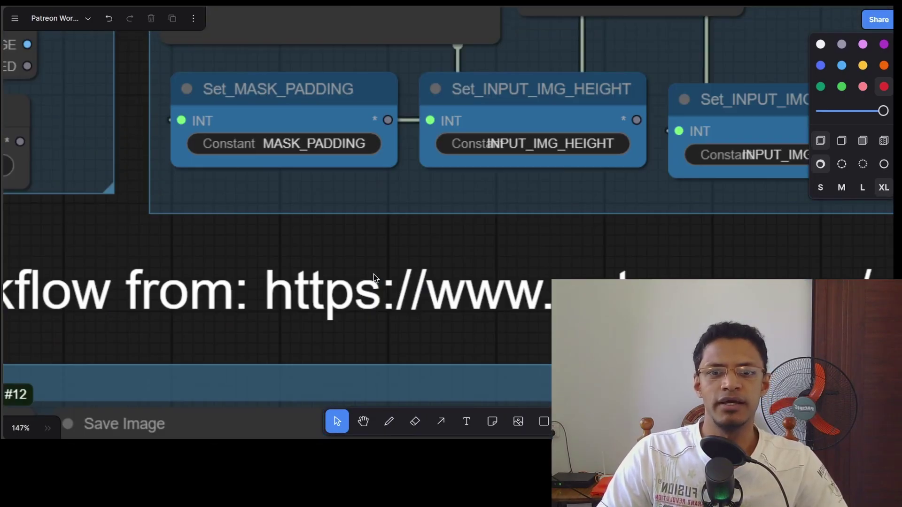
{"action": "scroll", "coordinate": [374, 274], "scroll_direction": "down", "scroll_amount": 10}
{"action": "scroll", "coordinate": [329, 165], "scroll_direction": "down", "scroll_amount": 5}
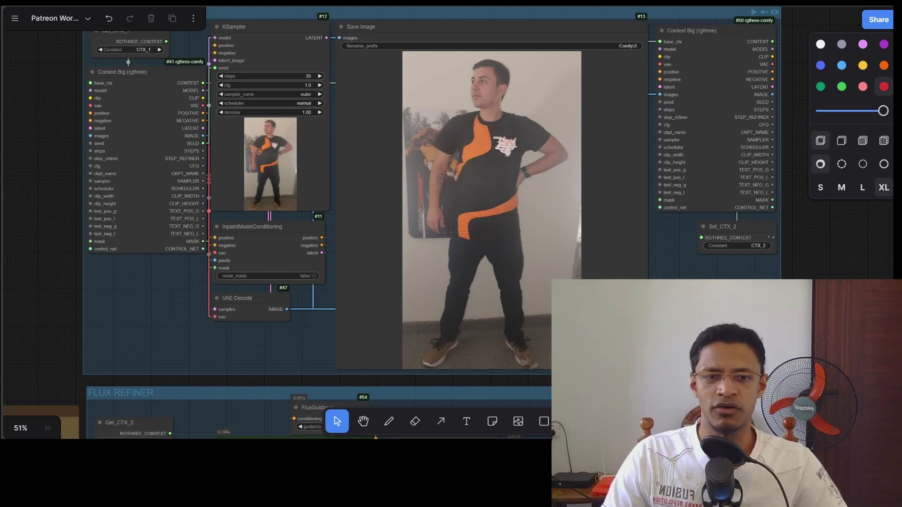
{"action": "scroll", "coordinate": [543, 357], "scroll_direction": "down", "scroll_amount": 5}
{"action": "scroll", "coordinate": [543, 357], "scroll_direction": "up", "scroll_amount": 5}
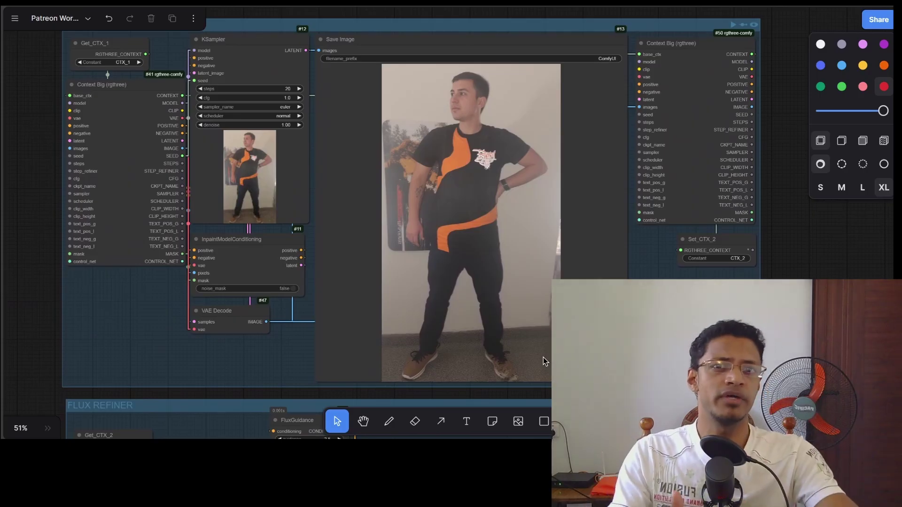
{"action": "scroll", "coordinate": [545, 359], "scroll_direction": "down", "scroll_amount": 3}
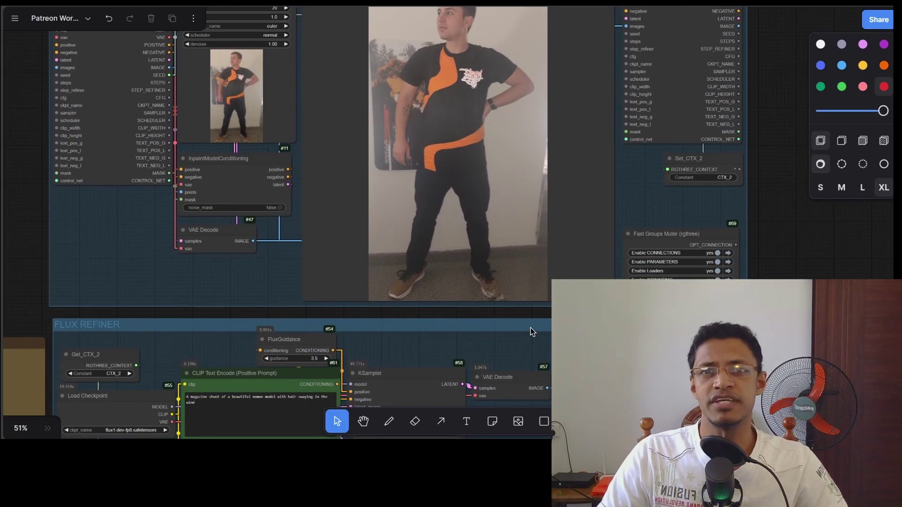
{"action": "scroll", "coordinate": [531, 328], "scroll_direction": "down", "scroll_amount": 8}
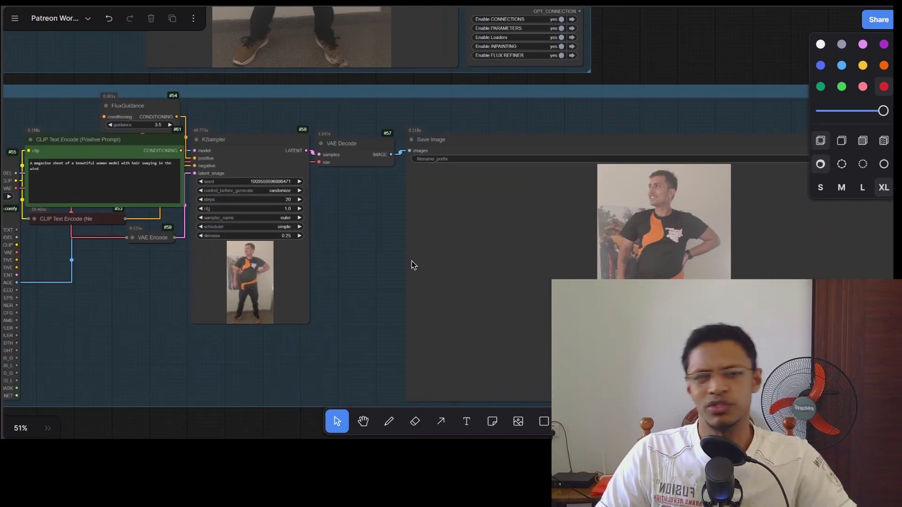
{"action": "scroll", "coordinate": [413, 266], "scroll_direction": "up", "scroll_amount": 3}
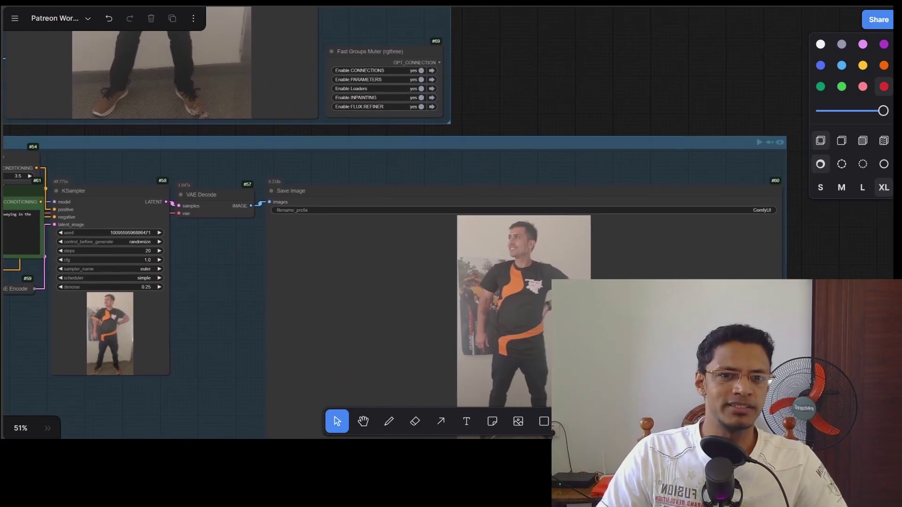
{"action": "scroll", "coordinate": [523, 241], "scroll_direction": "up", "scroll_amount": 10}
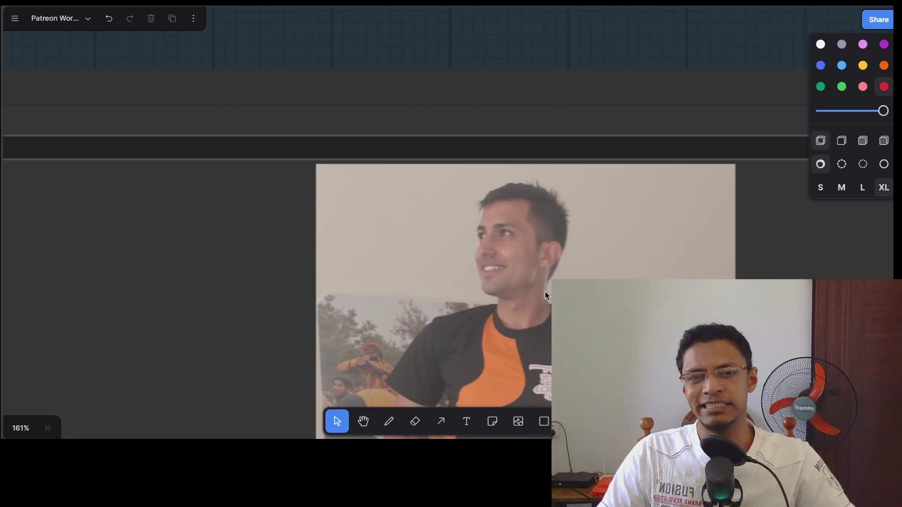
{"action": "scroll", "coordinate": [545, 291], "scroll_direction": "down", "scroll_amount": 10}
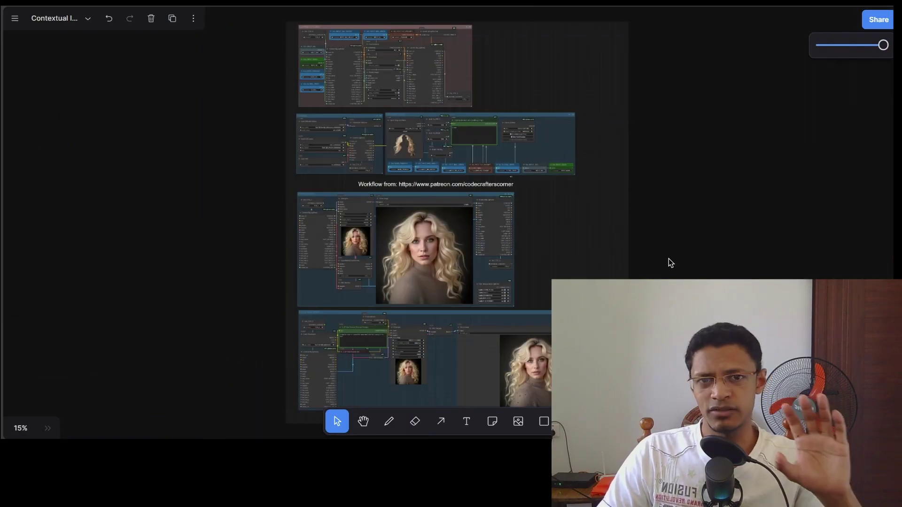
Step: Examine the hairstyle workflow on the contextual board, from the hair_style_001.png input through the inpainting portrait to the refined image
{"action": "scroll", "coordinate": [669, 259], "scroll_direction": "right", "scroll_amount": 10}
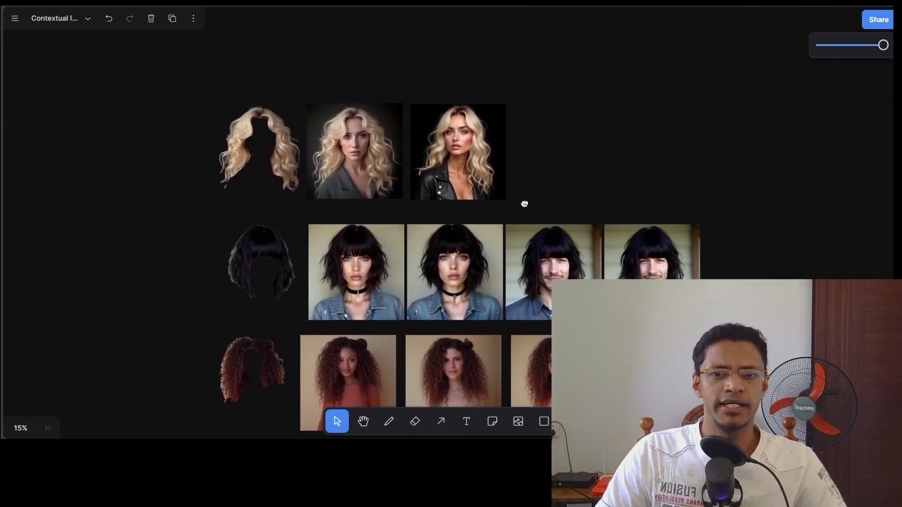
{"action": "left_click_drag", "start_coordinate": [78, 230], "coordinate": [398, 202]}
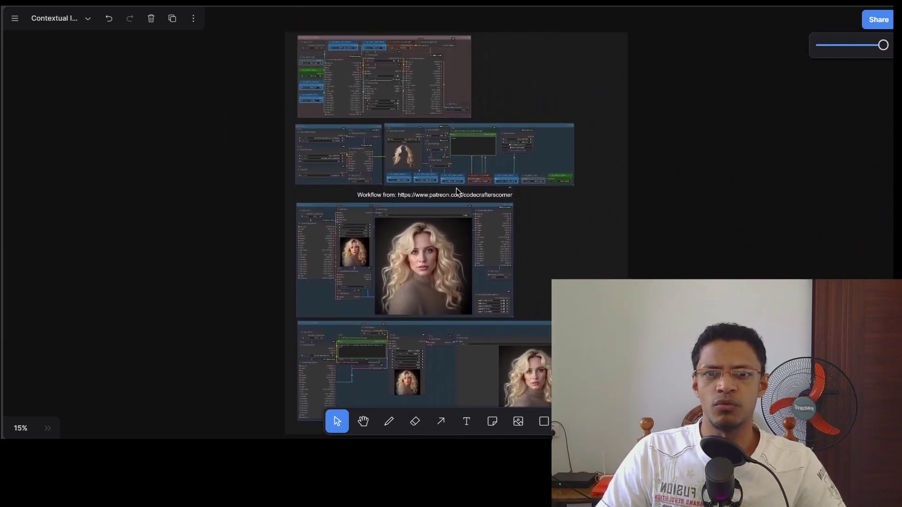
{"action": "scroll", "coordinate": [407, 143], "scroll_direction": "up", "scroll_amount": 10}
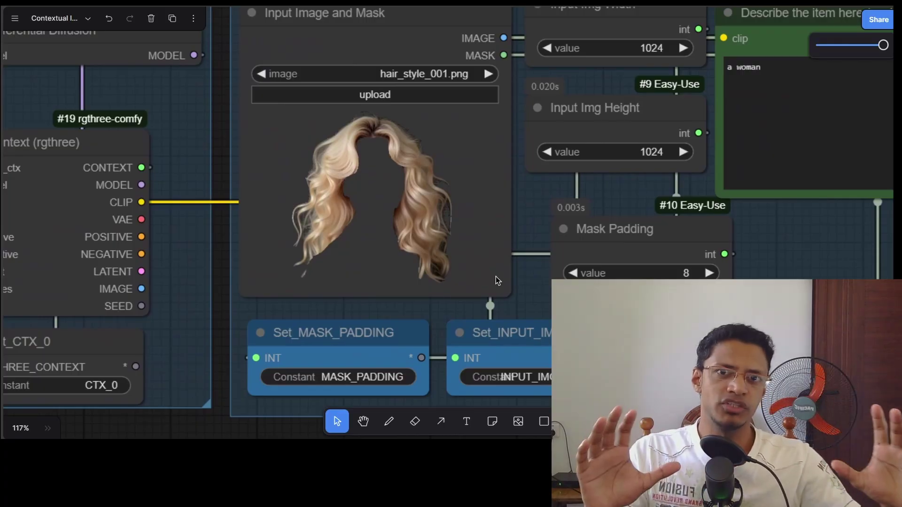
{"action": "scroll", "coordinate": [385, 282], "scroll_direction": "down", "scroll_amount": 10}
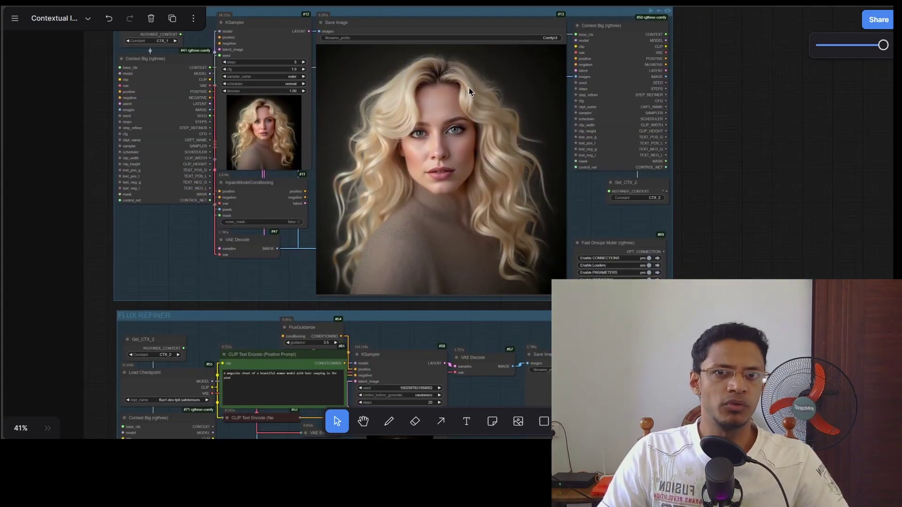
{"action": "scroll", "coordinate": [450, 215], "scroll_direction": "up", "scroll_amount": 10}
{"action": "scroll", "coordinate": [437, 183], "scroll_direction": "down", "scroll_amount": 10}
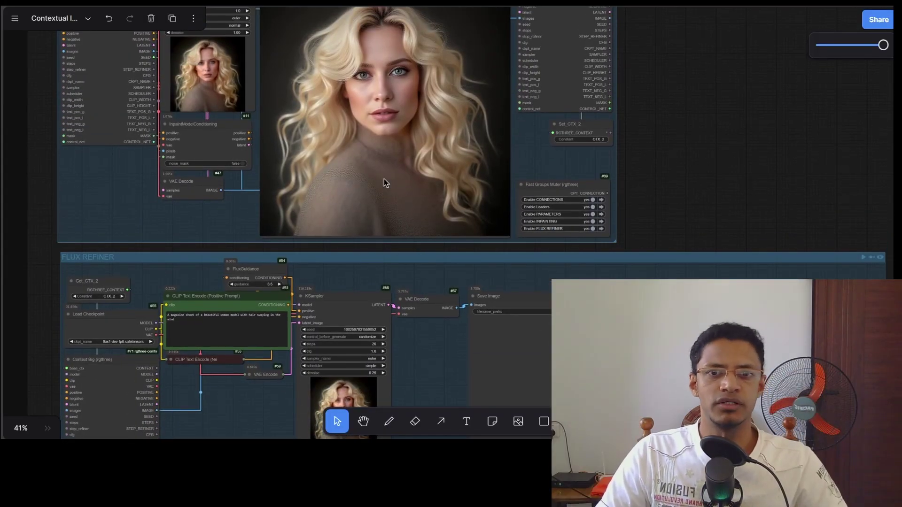
{"action": "scroll", "coordinate": [444, 150], "scroll_direction": "up", "scroll_amount": 3}
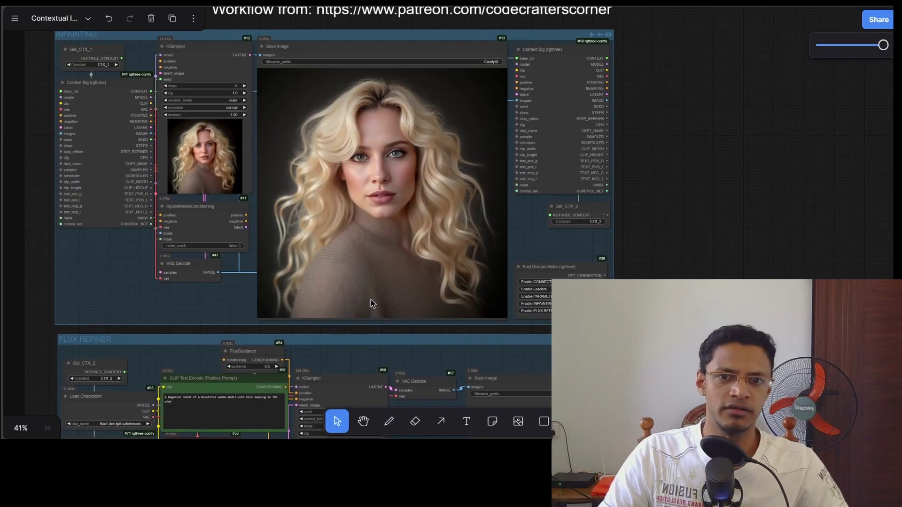
{"action": "scroll", "coordinate": [387, 209], "scroll_direction": "down", "scroll_amount": 9}
{"action": "scroll", "coordinate": [387, 210], "scroll_direction": "right", "scroll_amount": 5}
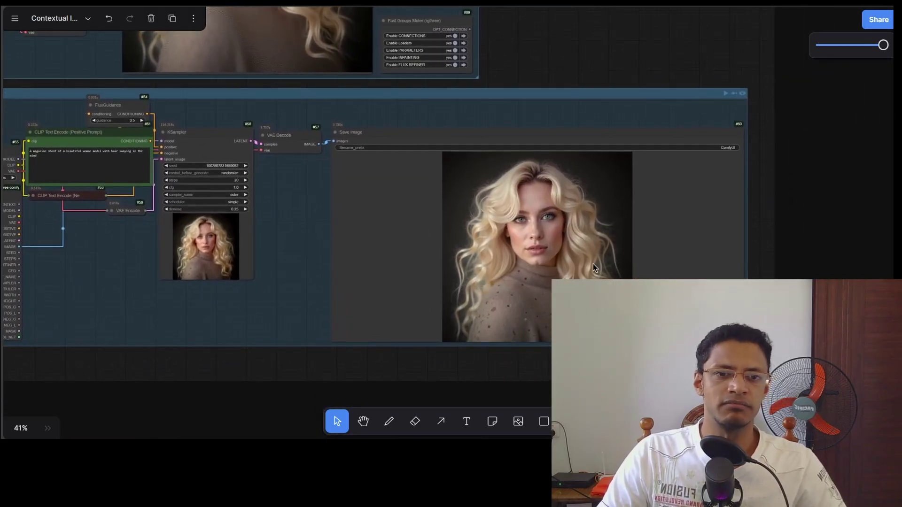
Step: Compare the cut-out hairstyles with their generated portraits in the example gallery, focusing on the blonde hair row
{"action": "scroll", "coordinate": [593, 263], "scroll_direction": "down", "scroll_amount": 5}
{"action": "scroll", "coordinate": [403, 232], "scroll_direction": "right", "scroll_amount": 10}
{"action": "scroll", "coordinate": [403, 232], "scroll_direction": "up", "scroll_amount": 4}
{"action": "scroll", "coordinate": [526, 165], "scroll_direction": "up", "scroll_amount": 4}
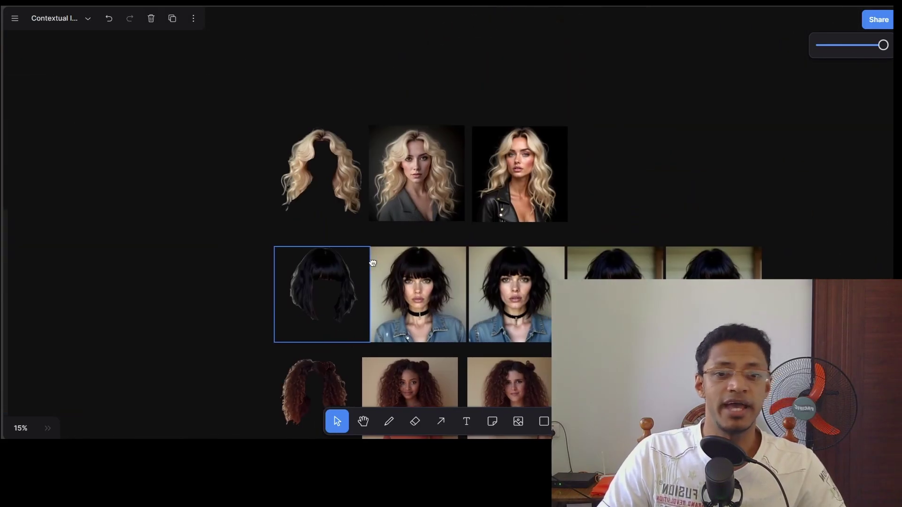
{"action": "scroll", "coordinate": [526, 165], "scroll_direction": "up", "scroll_amount": 2}
{"action": "scroll", "coordinate": [627, 228], "scroll_direction": "up", "scroll_amount": 2}
{"action": "scroll", "coordinate": [627, 228], "scroll_direction": "left", "scroll_amount": 4}
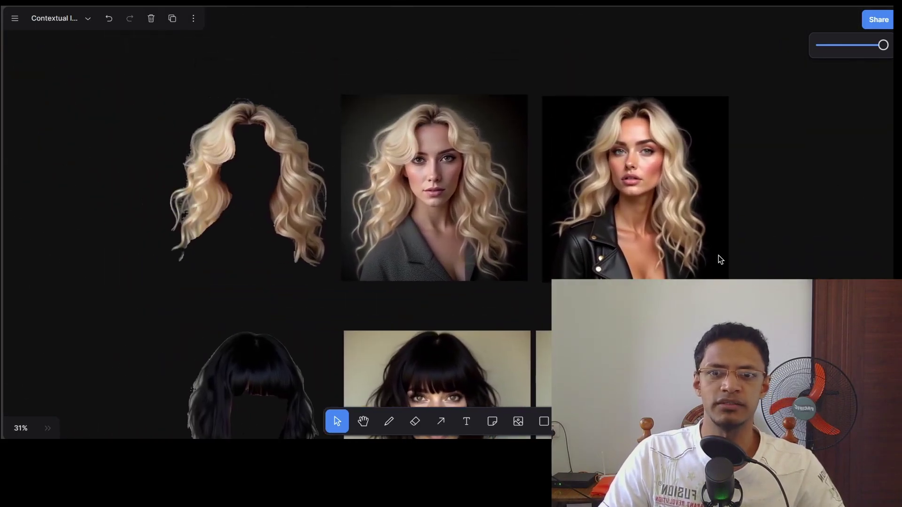
Step: Move the cut-out blonde hair image slightly toward the generated portrait beside it and compare the two up close
{"action": "left_click", "coordinate": [297, 184]}
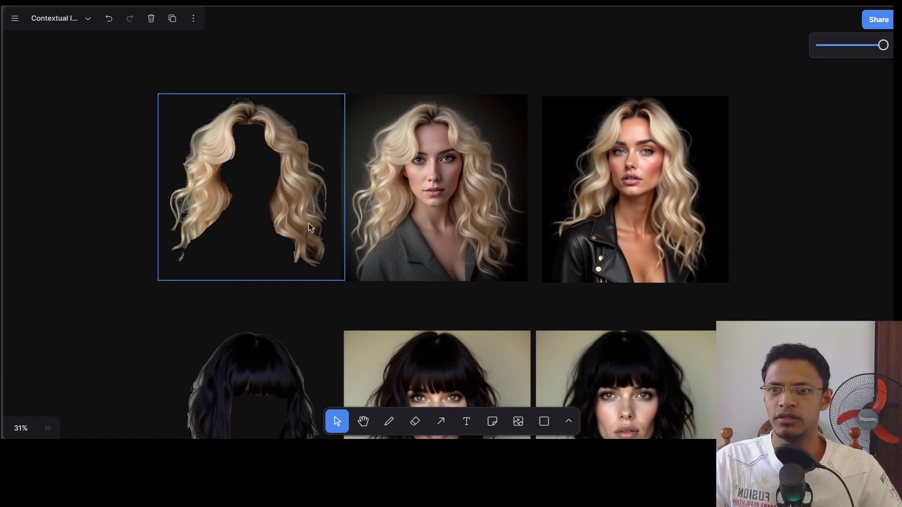
{"action": "mouse_move", "coordinate": [296, 200]}
{"action": "left_mouse_down"}
{"action": "mouse_move", "coordinate": [336, 209]}
{"action": "mouse_move", "coordinate": [314, 200]}
{"action": "left_mouse_up"}
{"action": "scroll", "coordinate": [402, 222], "scroll_direction": "up", "scroll_amount": 5}
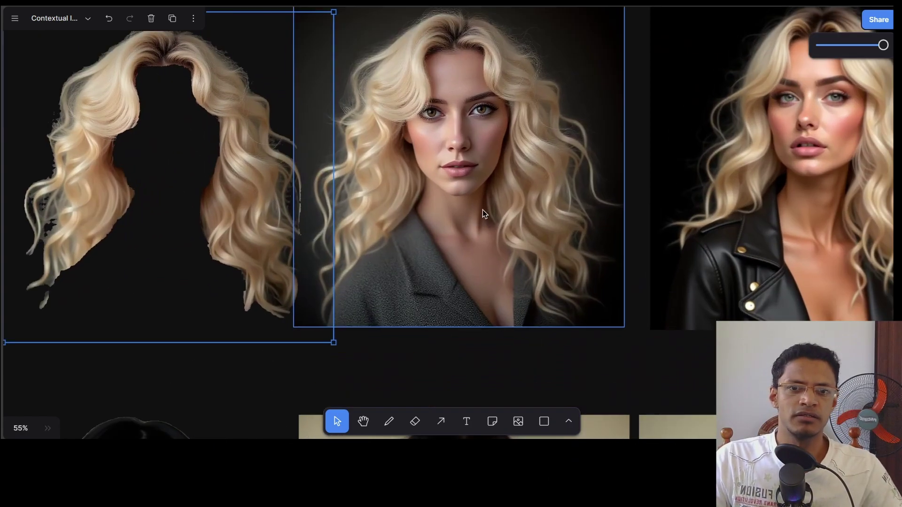
Step: Lay the cut-out blonde hair over the grey-blazer portrait and pull it down toward the black-haired portraits in the row below
{"action": "scroll", "coordinate": [482, 210], "scroll_direction": "right", "scroll_amount": 2}
{"action": "scroll", "coordinate": [483, 209], "scroll_direction": "up", "scroll_amount": 2}
{"action": "scroll", "coordinate": [398, 232], "scroll_direction": "down", "scroll_amount": 4}
{"action": "mouse_move", "coordinate": [224, 224]}
{"action": "left_mouse_down"}
{"action": "mouse_move", "coordinate": [194, 213]}
{"action": "mouse_move", "coordinate": [431, 217]}
{"action": "mouse_move", "coordinate": [224, 227]}
{"action": "left_mouse_up"}
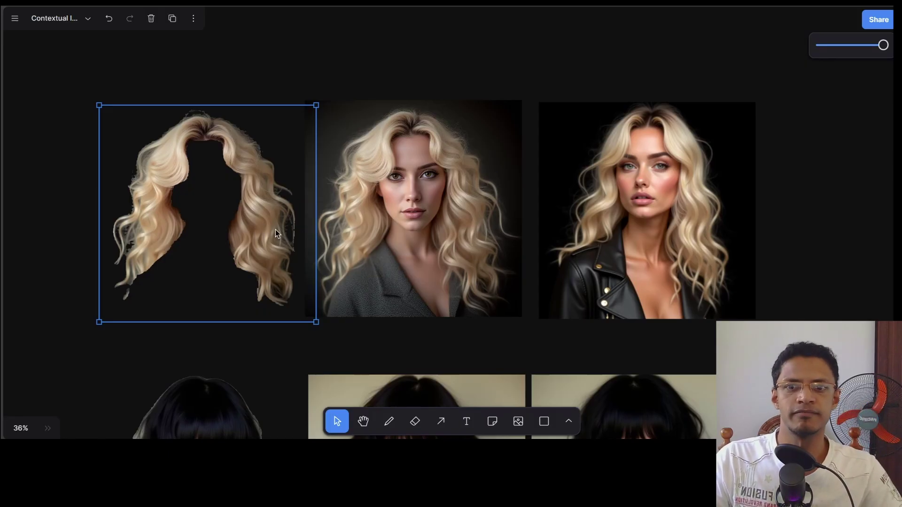
{"action": "left_click_drag", "start_coordinate": [278, 228], "coordinate": [479, 235]}
{"action": "left_click_drag", "start_coordinate": [377, 105], "coordinate": [376, 246]}
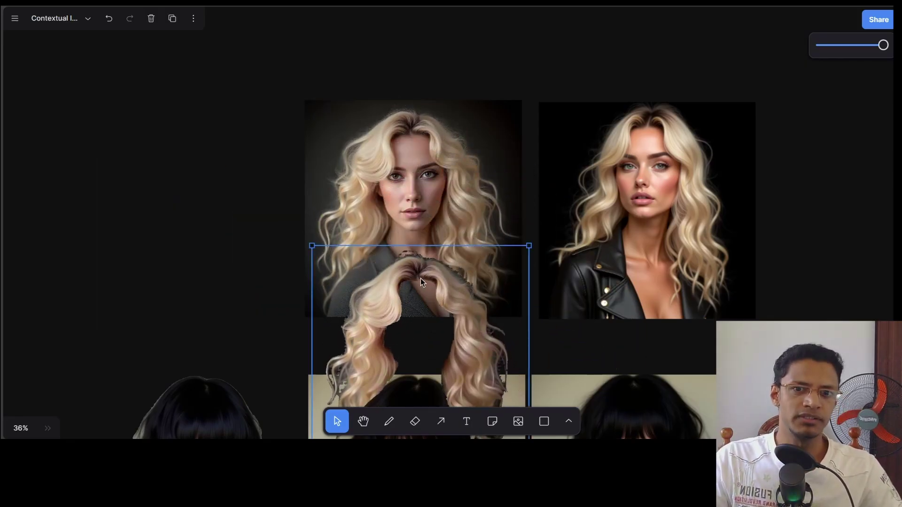
{"action": "left_click_drag", "start_coordinate": [423, 277], "coordinate": [501, 277]}
Step: Overlay the cut-out blonde hair on the grey-blazer portrait for comparison and place it directly beside that portrait
{"action": "scroll", "coordinate": [440, 165], "scroll_direction": "down", "scroll_amount": 5}
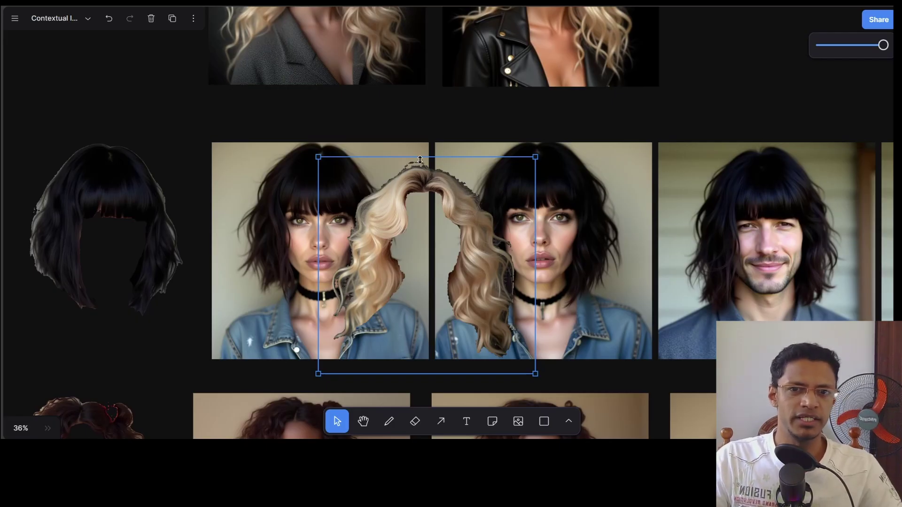
{"action": "scroll", "coordinate": [480, 222], "scroll_direction": "up", "scroll_amount": 5}
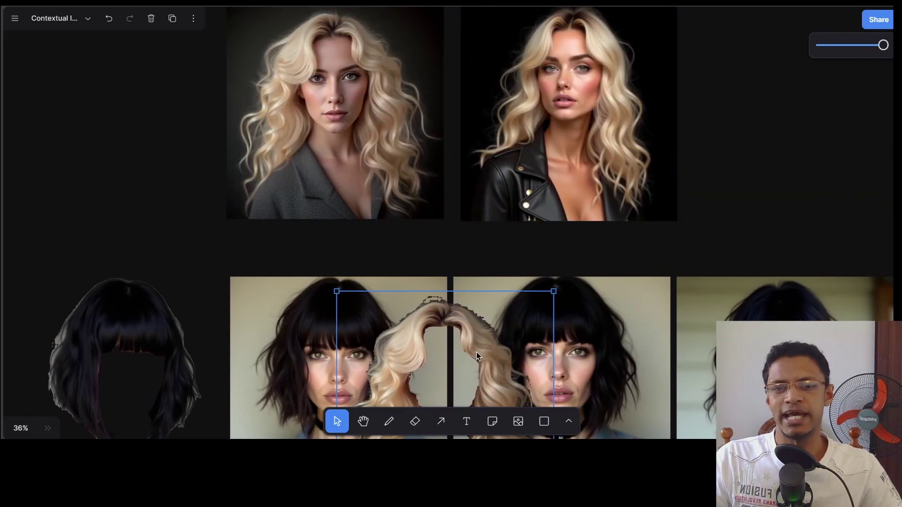
{"action": "left_click_drag", "start_coordinate": [476, 352], "coordinate": [366, 216]}
{"action": "scroll", "coordinate": [395, 291], "scroll_direction": "up", "scroll_amount": 3}
{"action": "left_click_drag", "start_coordinate": [410, 286], "coordinate": [401, 160]}
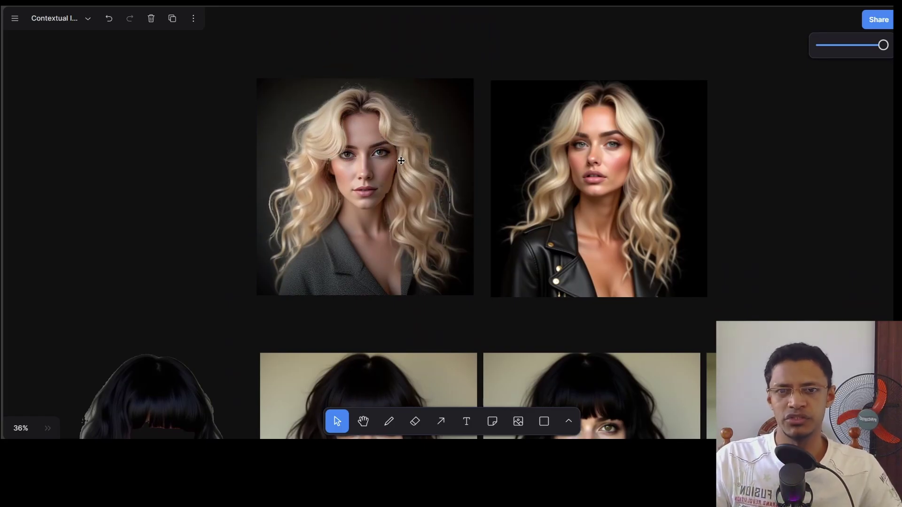
{"action": "left_click_drag", "start_coordinate": [401, 161], "coordinate": [196, 164]}
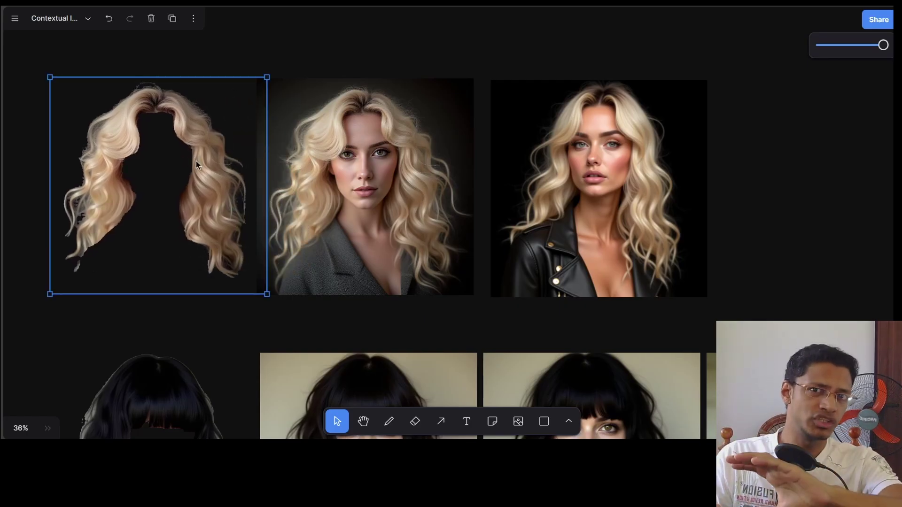
{"action": "left_click_drag", "start_coordinate": [248, 185], "coordinate": [235, 188]}
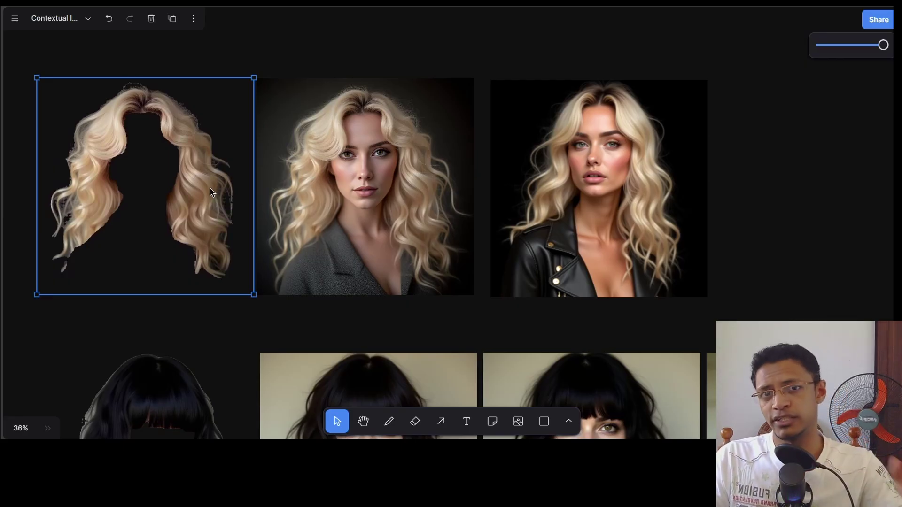
Step: Overlay the cut-out blonde hair on the leather-jacket portrait to compare their shapes and return it to the start of its row
{"action": "left_click_drag", "start_coordinate": [210, 188], "coordinate": [646, 201]}
{"action": "key", "text": "ctrl+z"}
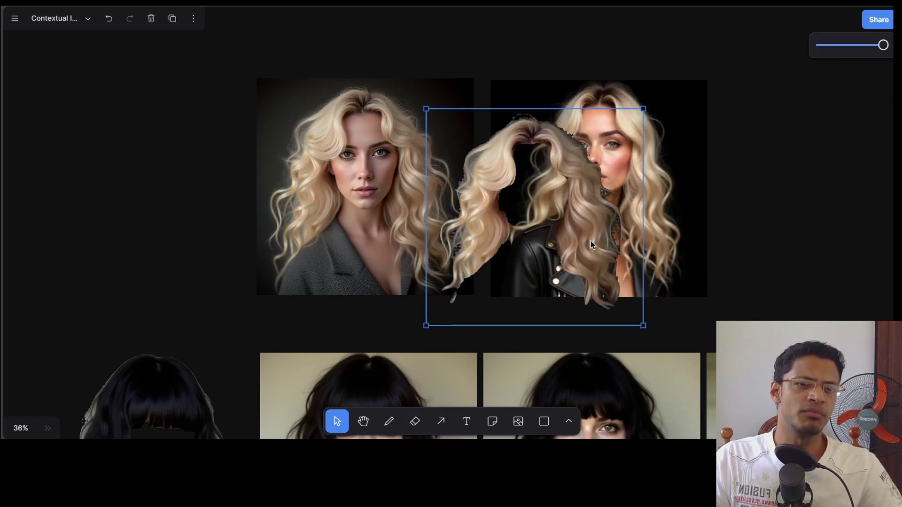
{"action": "key", "text": "ctrl+z"}
{"action": "left_click_drag", "start_coordinate": [455, 233], "coordinate": [626, 195]}
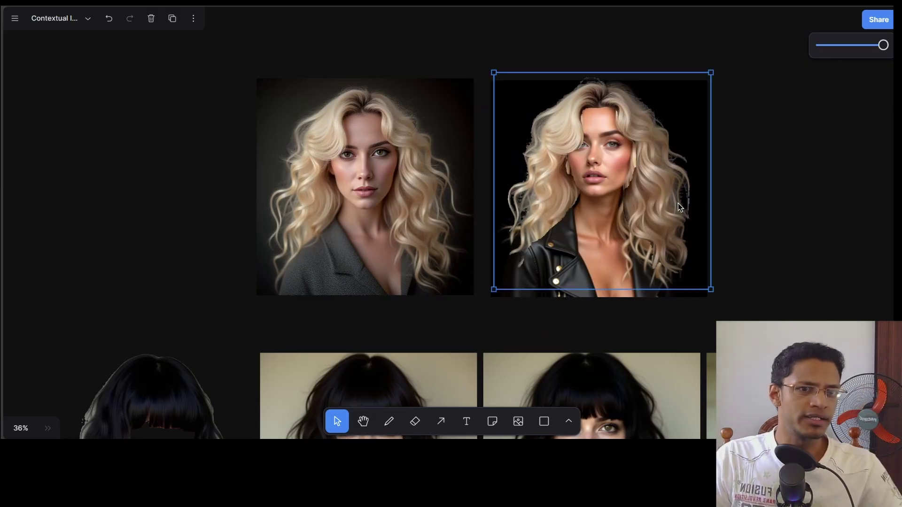
{"action": "key", "text": "ctrl+z"}
{"action": "left_click_drag", "start_coordinate": [515, 234], "coordinate": [207, 218]}
Step: Move the cut-out black bob across its row to the edge of the first man's portrait
{"action": "scroll", "coordinate": [447, 153], "scroll_direction": "down", "scroll_amount": 7}
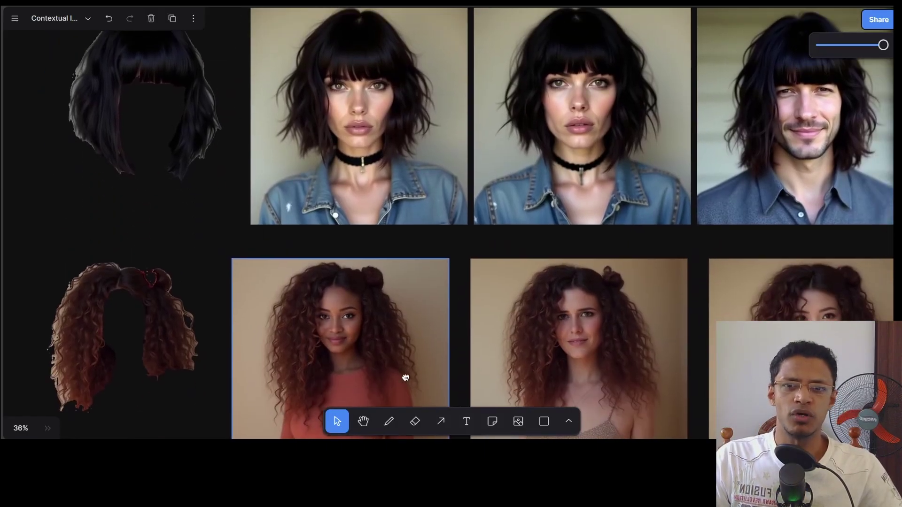
{"action": "scroll", "coordinate": [405, 378], "scroll_direction": "up", "scroll_amount": 2}
{"action": "left_click_drag", "start_coordinate": [90, 212], "coordinate": [193, 197]}
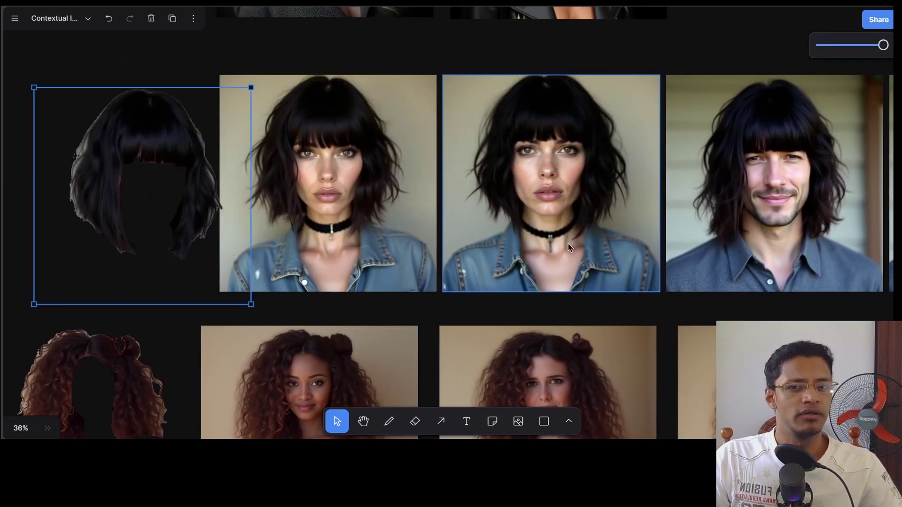
{"action": "scroll", "coordinate": [570, 248], "scroll_direction": "right", "scroll_amount": 2}
{"action": "left_click_drag", "start_coordinate": [63, 124], "coordinate": [600, 219]}
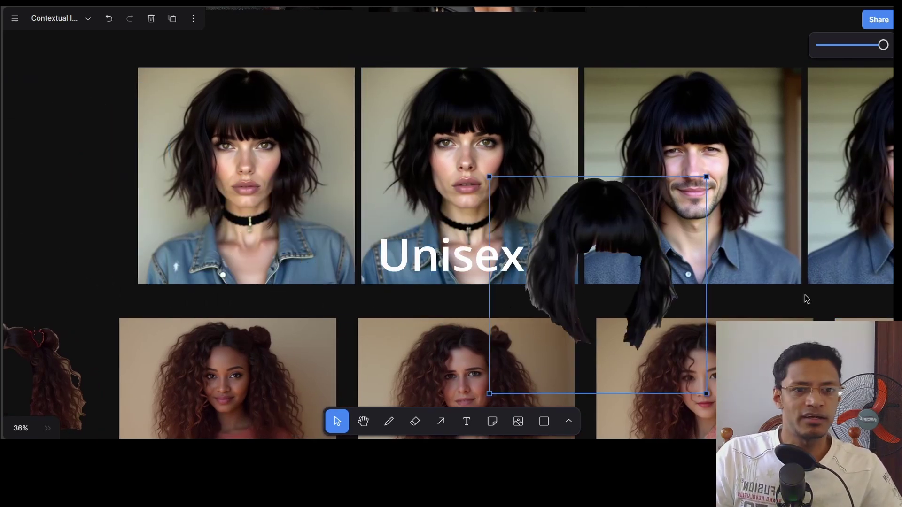
Step: Compare the cut-out black bob with the men's portraits and return it to the start of its row
{"action": "scroll", "coordinate": [705, 291], "scroll_direction": "right", "scroll_amount": 5}
{"action": "left_click_drag", "start_coordinate": [473, 296], "coordinate": [352, 162]}
{"action": "scroll", "coordinate": [639, 248], "scroll_direction": "left", "scroll_amount": 5}
{"action": "scroll", "coordinate": [639, 249], "scroll_direction": "left", "scroll_amount": 1}
{"action": "left_click_drag", "start_coordinate": [589, 129], "coordinate": [161, 144]}
Step: Overlay the cut-out curly hair on the first portrait of its row, return it beside that portrait, and compare the other curly-haired portraits
{"action": "scroll", "coordinate": [376, 212], "scroll_direction": "down", "scroll_amount": 5}
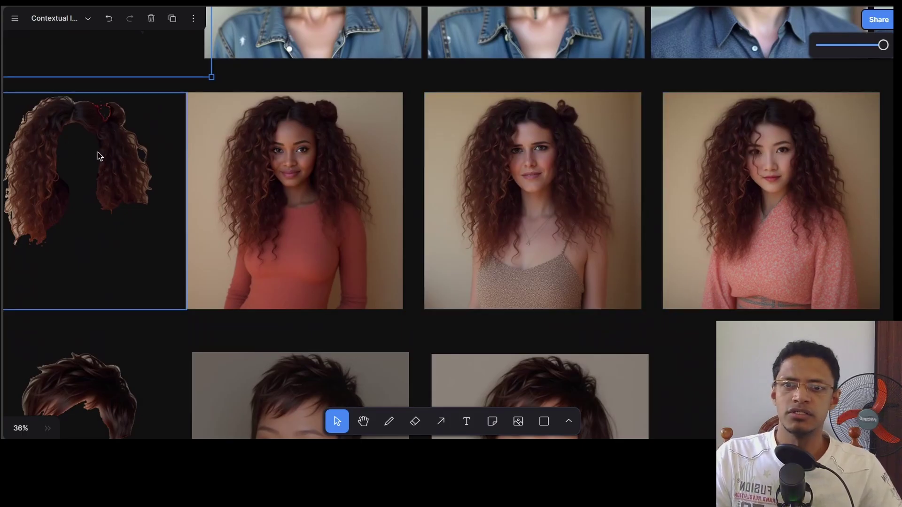
{"action": "left_click_drag", "start_coordinate": [118, 146], "coordinate": [334, 134]}
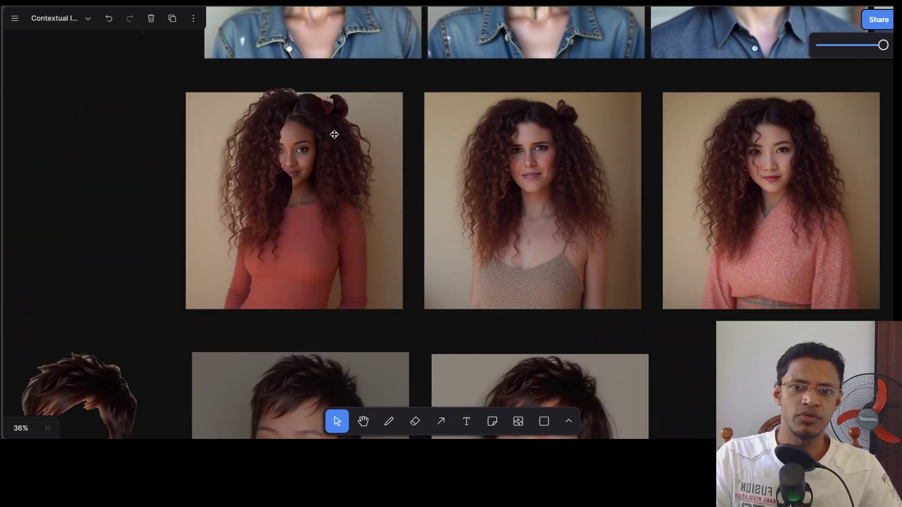
{"action": "key", "text": "ctrl+z"}
{"action": "scroll", "coordinate": [616, 233], "scroll_direction": "right", "scroll_amount": 4}
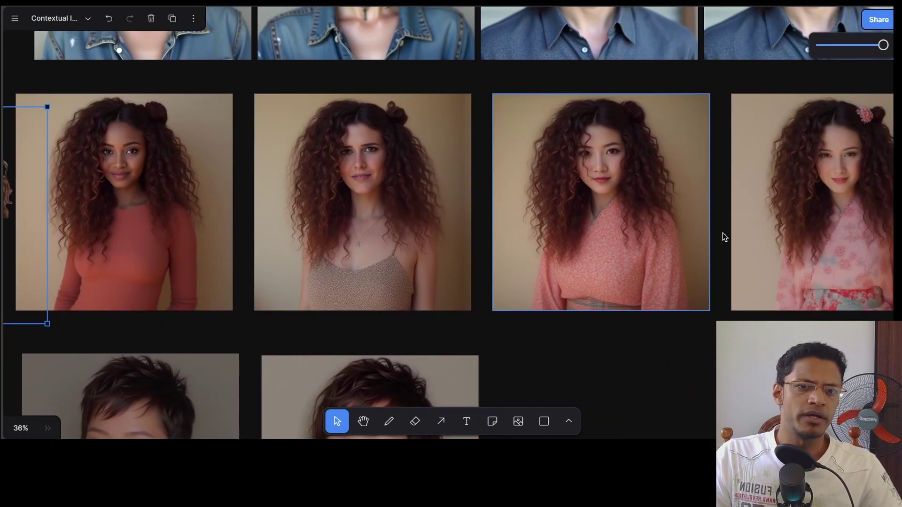
{"action": "scroll", "coordinate": [724, 237], "scroll_direction": "right", "scroll_amount": 5}
Step: Move the cut-out short spiky hair slightly closer to the generated short-haired portrait beside it
{"action": "scroll", "coordinate": [298, 306], "scroll_direction": "down", "scroll_amount": 5}
{"action": "scroll", "coordinate": [298, 307], "scroll_direction": "left", "scroll_amount": 10}
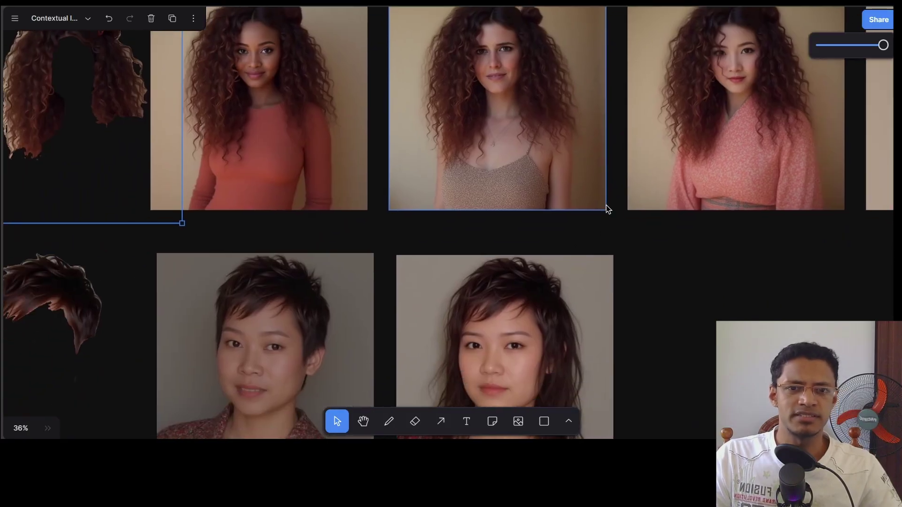
{"action": "scroll", "coordinate": [387, 289], "scroll_direction": "down", "scroll_amount": 1}
{"action": "scroll", "coordinate": [387, 289], "scroll_direction": "right", "scroll_amount": 1}
{"action": "left_click_drag", "start_coordinate": [162, 151], "coordinate": [194, 156]}
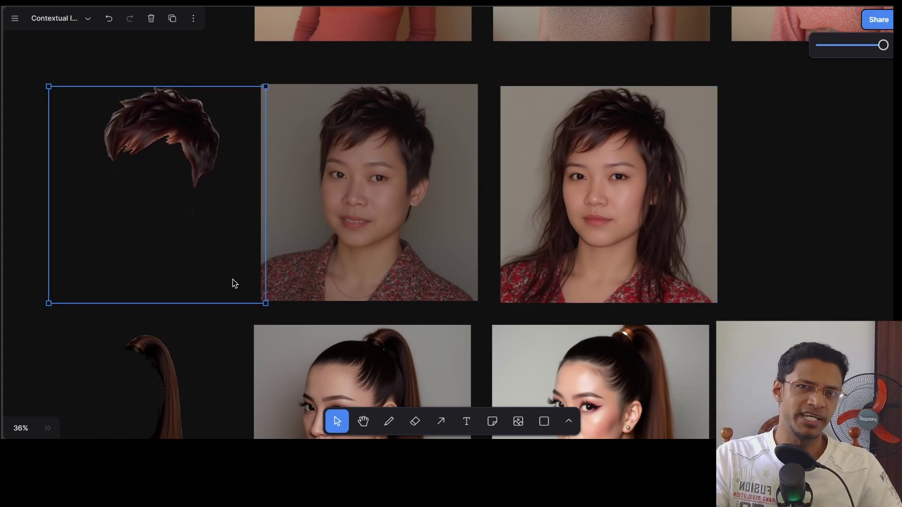
Step: Position the cut-out ponytail close beside the first red-dress portrait and compare it with the portraits in its row
{"action": "scroll", "coordinate": [232, 279], "scroll_direction": "down", "scroll_amount": 5}
{"action": "left_click_drag", "start_coordinate": [221, 245], "coordinate": [178, 220]}
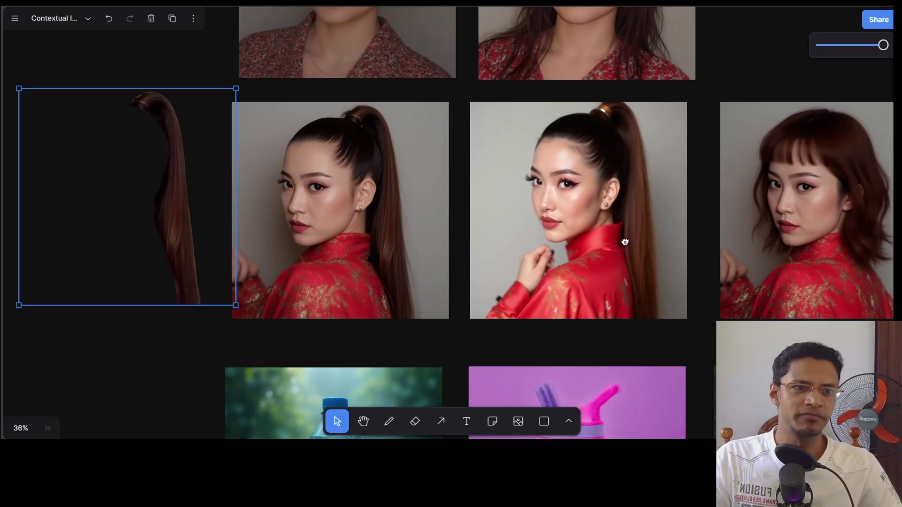
{"action": "scroll", "coordinate": [625, 242], "scroll_direction": "right", "scroll_amount": 10}
{"action": "scroll", "coordinate": [528, 289], "scroll_direction": "left", "scroll_amount": 10}
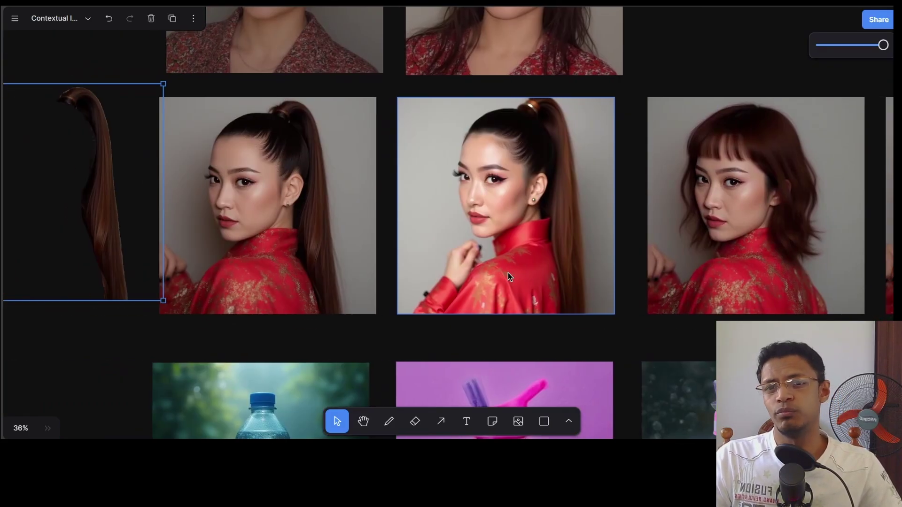
{"action": "scroll", "coordinate": [392, 260], "scroll_direction": "left", "scroll_amount": 2}
{"action": "left_click_drag", "start_coordinate": [145, 193], "coordinate": [175, 204]}
Step: Examine the red-dress portraits, comparing the ponytail results with the short, wavy and bob hairstyle variations
{"action": "scroll", "coordinate": [580, 336], "scroll_direction": "down", "scroll_amount": 3}
{"action": "scroll", "coordinate": [579, 332], "scroll_direction": "up", "scroll_amount": 3}
{"action": "scroll", "coordinate": [579, 331], "scroll_direction": "right", "scroll_amount": 2}
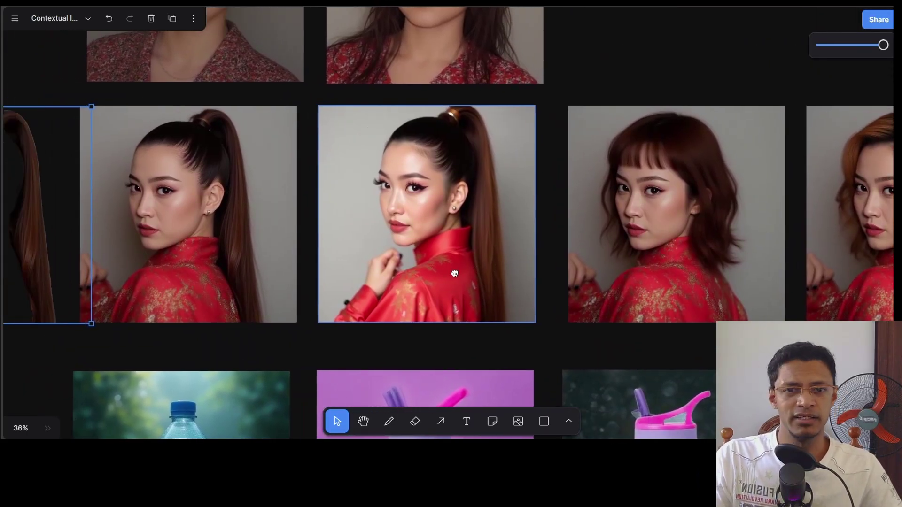
{"action": "scroll", "coordinate": [481, 274], "scroll_direction": "left", "scroll_amount": 1}
{"action": "left_click_drag", "start_coordinate": [668, 279], "coordinate": [360, 276]}
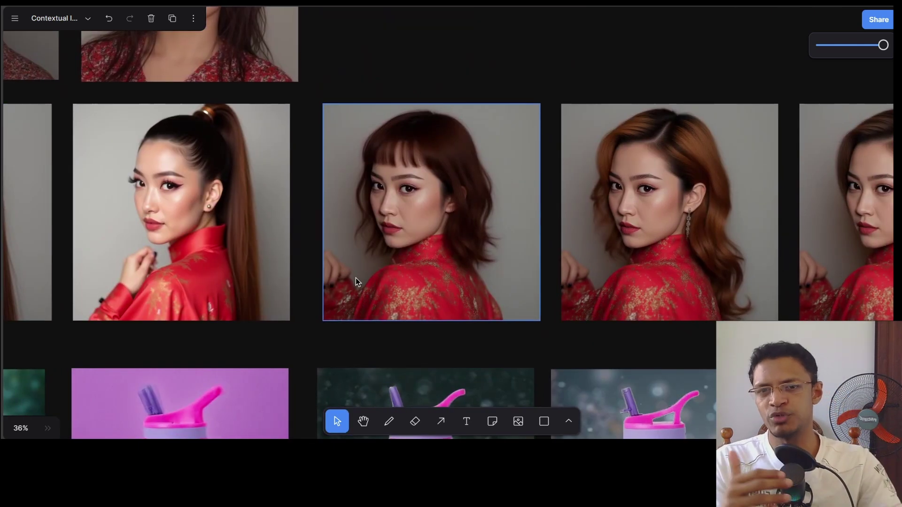
{"action": "scroll", "coordinate": [356, 277], "scroll_direction": "left", "scroll_amount": 8}
{"action": "scroll", "coordinate": [356, 278], "scroll_direction": "up", "scroll_amount": 1}
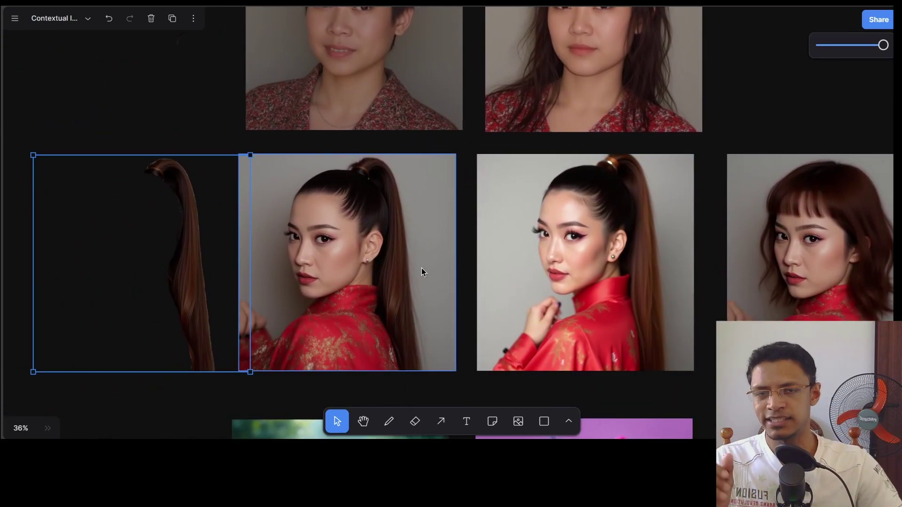
{"action": "scroll", "coordinate": [653, 251], "scroll_direction": "right", "scroll_amount": 8}
{"action": "scroll", "coordinate": [652, 252], "scroll_direction": "down", "scroll_amount": 1}
{"action": "scroll", "coordinate": [725, 279], "scroll_direction": "right", "scroll_amount": 3}
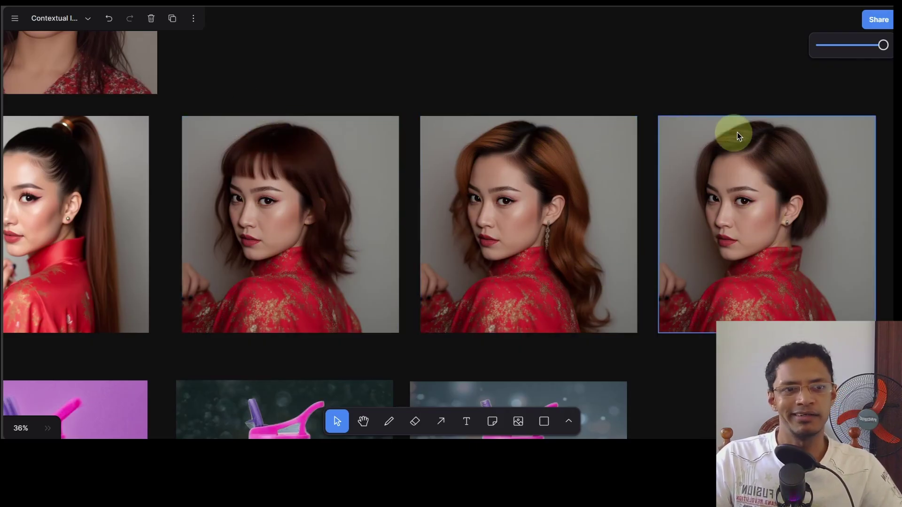
{"action": "left_click_drag", "start_coordinate": [764, 312], "coordinate": [735, 246]}
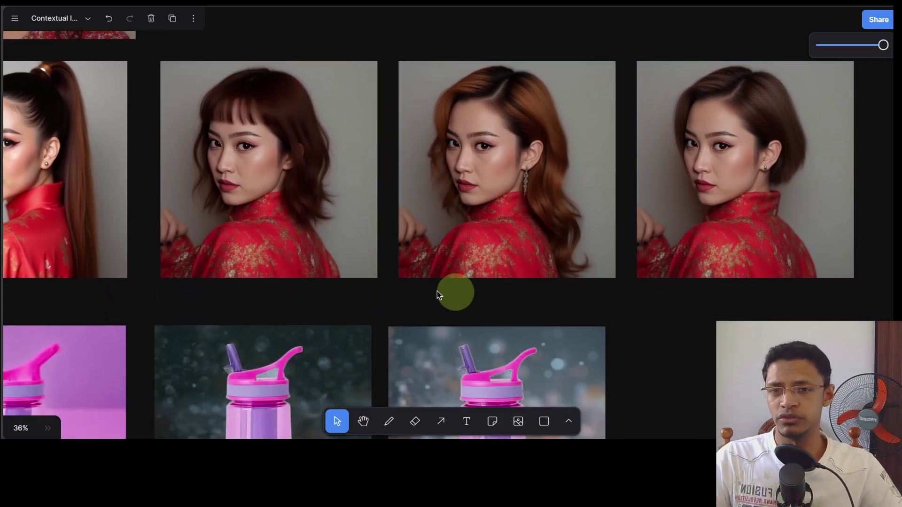
Step: Compare the water bottle and pink bottle images, inspecting the pink bottle's base and reflection against each background up close
{"action": "scroll", "coordinate": [453, 291], "scroll_direction": "left", "scroll_amount": 10}
{"action": "scroll", "coordinate": [452, 291], "scroll_direction": "down", "scroll_amount": 5}
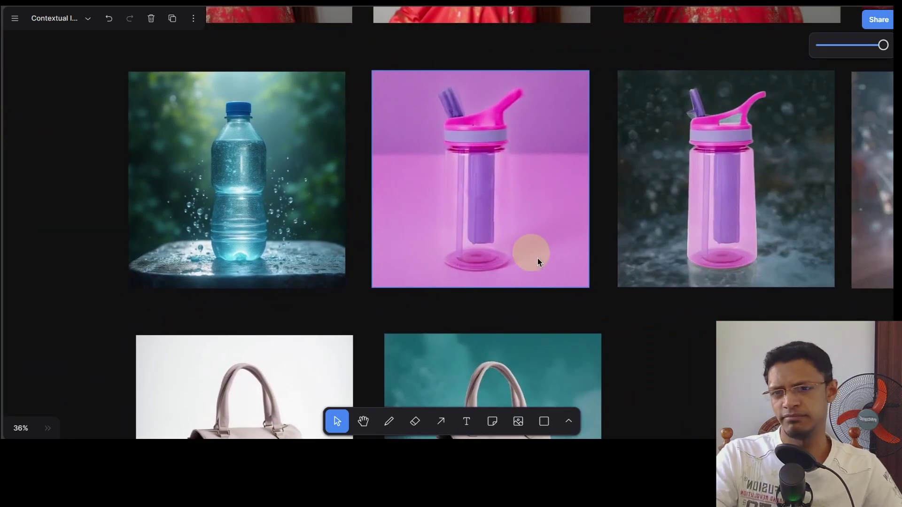
{"action": "scroll", "coordinate": [563, 254], "scroll_direction": "right", "scroll_amount": 4}
{"action": "scroll", "coordinate": [564, 253], "scroll_direction": "up", "scroll_amount": 3}
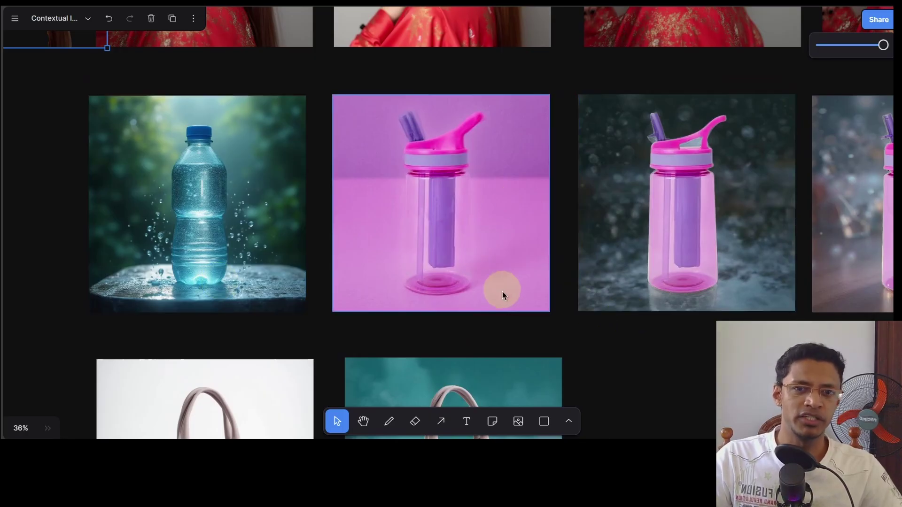
{"action": "scroll", "coordinate": [576, 271], "scroll_direction": "right", "scroll_amount": 1}
{"action": "scroll", "coordinate": [575, 271], "scroll_direction": "right", "scroll_amount": 6}
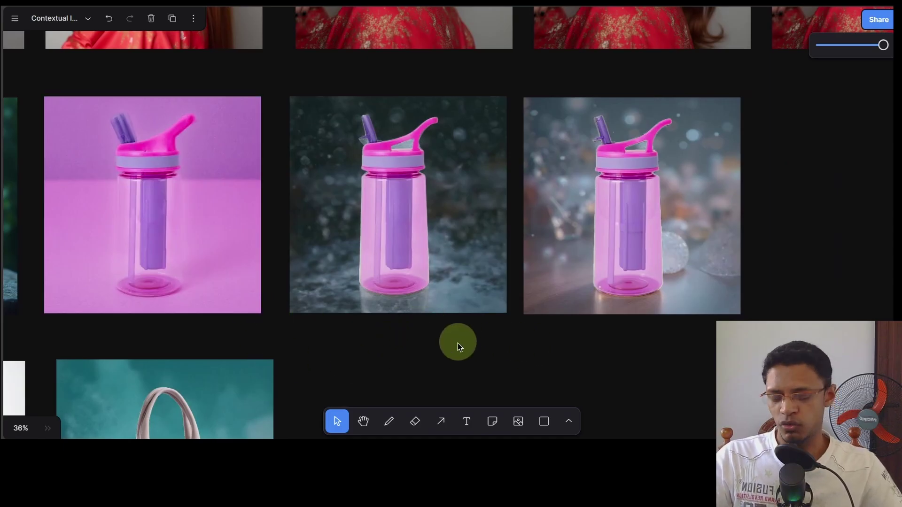
{"action": "scroll", "coordinate": [421, 324], "scroll_direction": "up", "scroll_amount": 10}
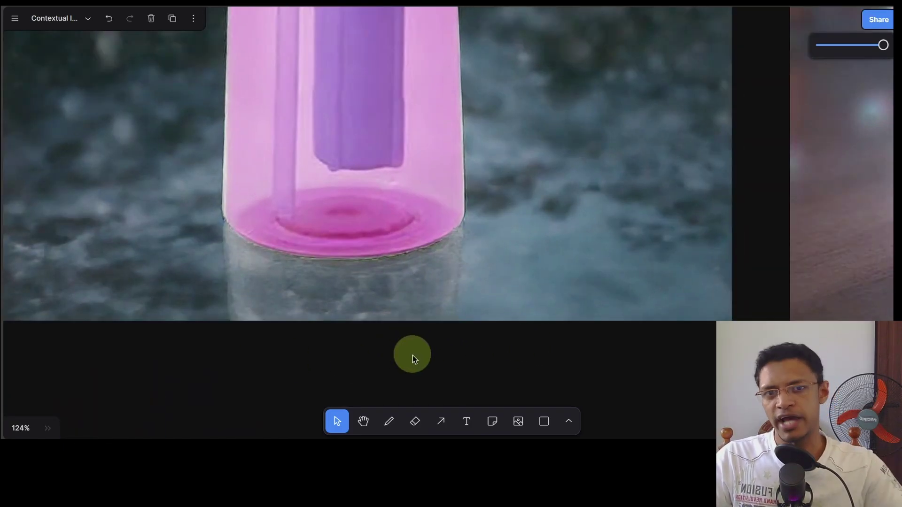
{"action": "scroll", "coordinate": [412, 355], "scroll_direction": "down", "scroll_amount": 8}
{"action": "scroll", "coordinate": [571, 275], "scroll_direction": "right", "scroll_amount": 5}
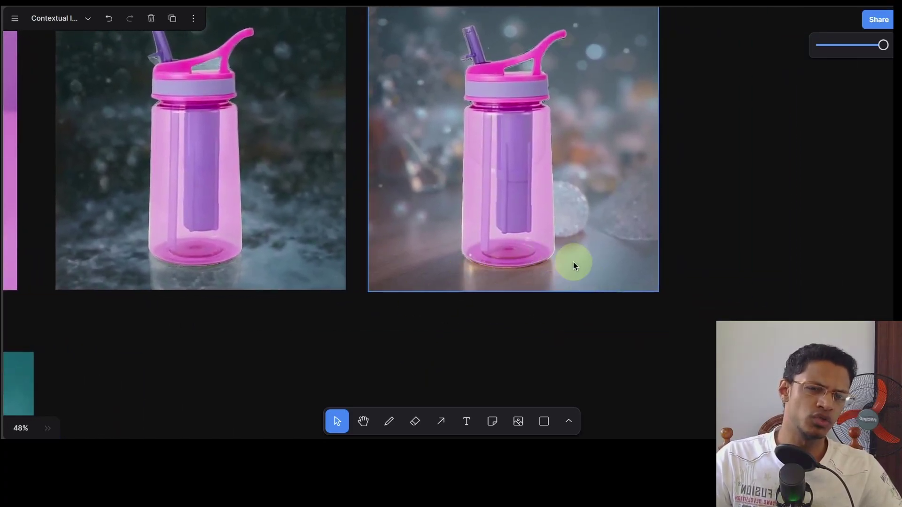
{"action": "scroll", "coordinate": [394, 236], "scroll_direction": "left", "scroll_amount": 3}
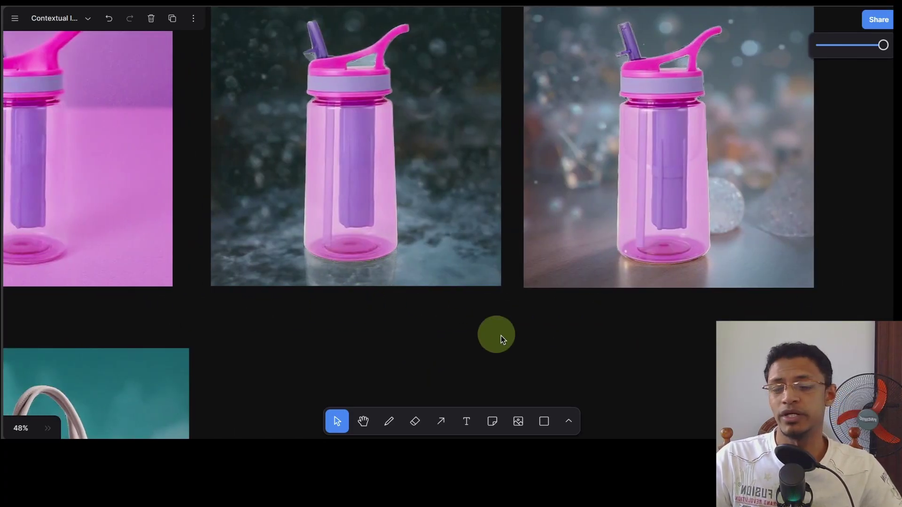
{"action": "scroll", "coordinate": [387, 339], "scroll_direction": "left", "scroll_amount": 3}
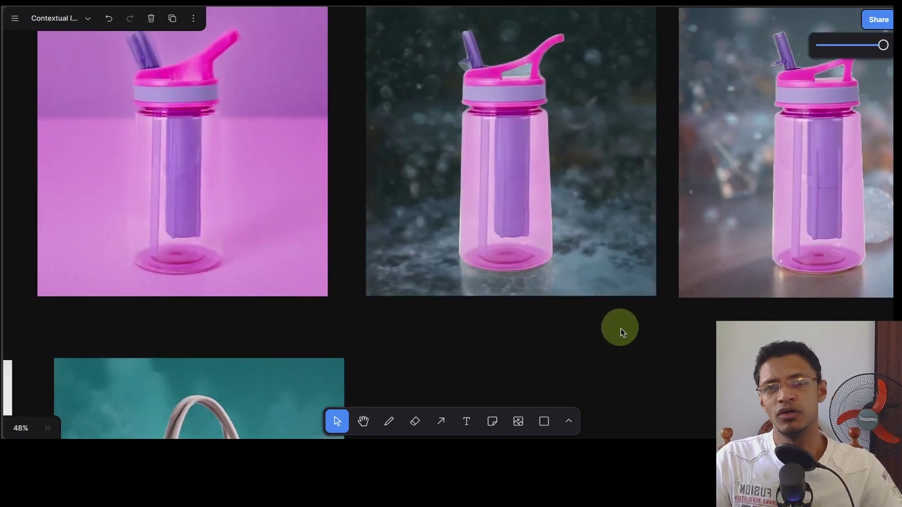
Step: Compare the handbag on the white and teal backgrounds, and switch to the _Product workflow in ComfyUI
{"action": "scroll", "coordinate": [617, 331], "scroll_direction": "down", "scroll_amount": 5}
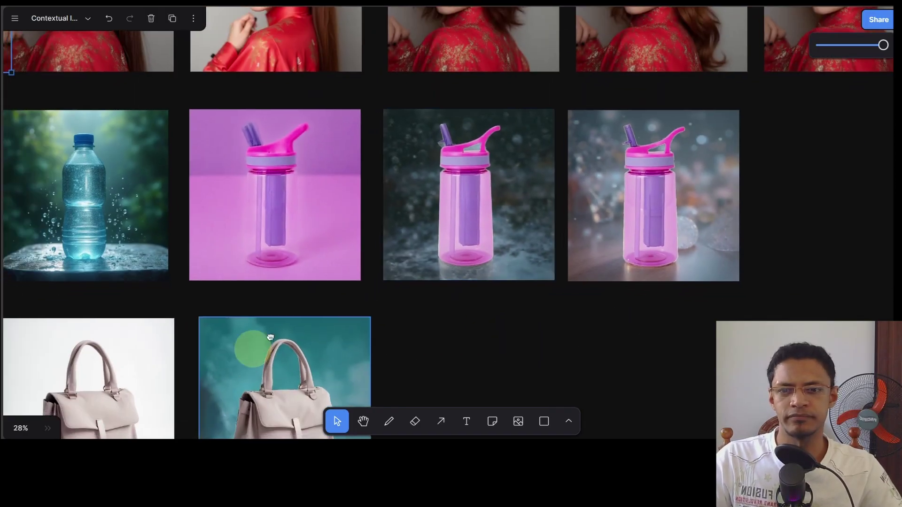
{"action": "scroll", "coordinate": [247, 347], "scroll_direction": "down", "scroll_amount": 5}
{"action": "scroll", "coordinate": [248, 346], "scroll_direction": "left", "scroll_amount": 5}
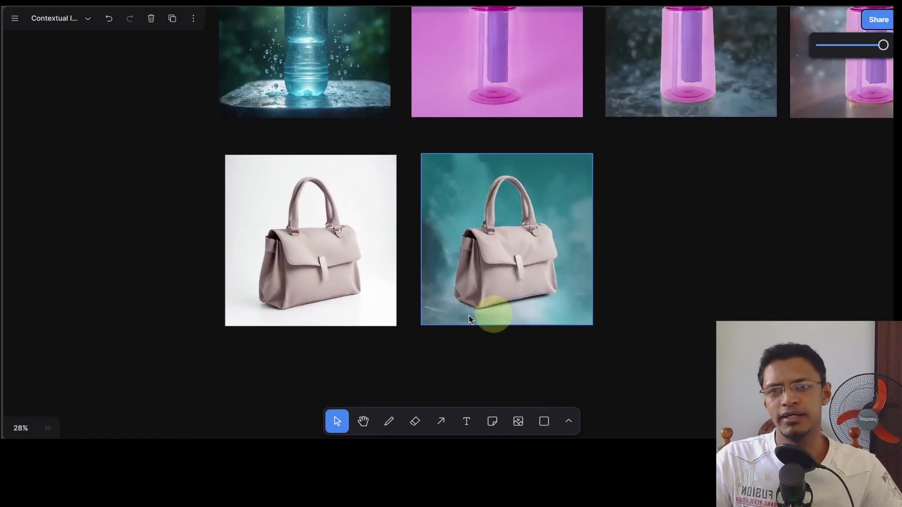
{"action": "left_click_drag", "start_coordinate": [113, 195], "coordinate": [378, 310]}
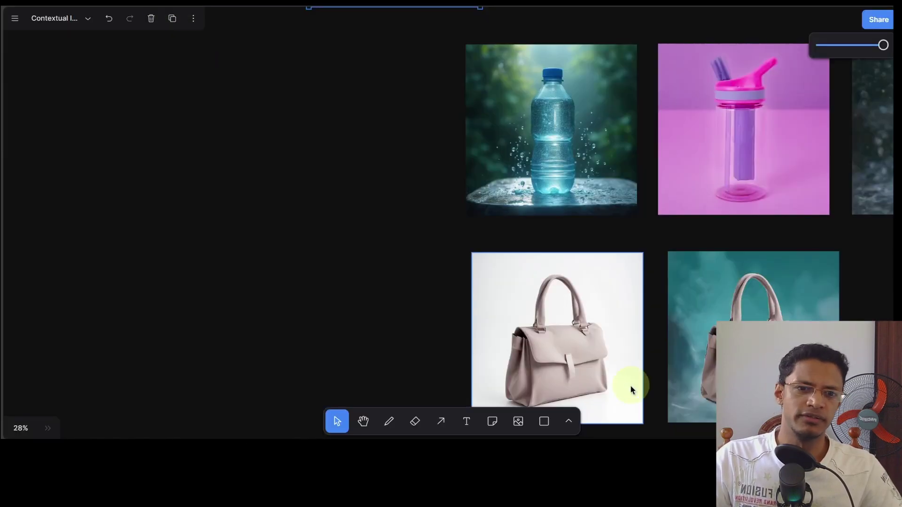
{"action": "scroll", "coordinate": [630, 385], "scroll_direction": "down", "scroll_amount": 3}
{"action": "scroll", "coordinate": [630, 385], "scroll_direction": "right", "scroll_amount": 3}
{"action": "scroll", "coordinate": [443, 318], "scroll_direction": "up", "scroll_amount": 5}
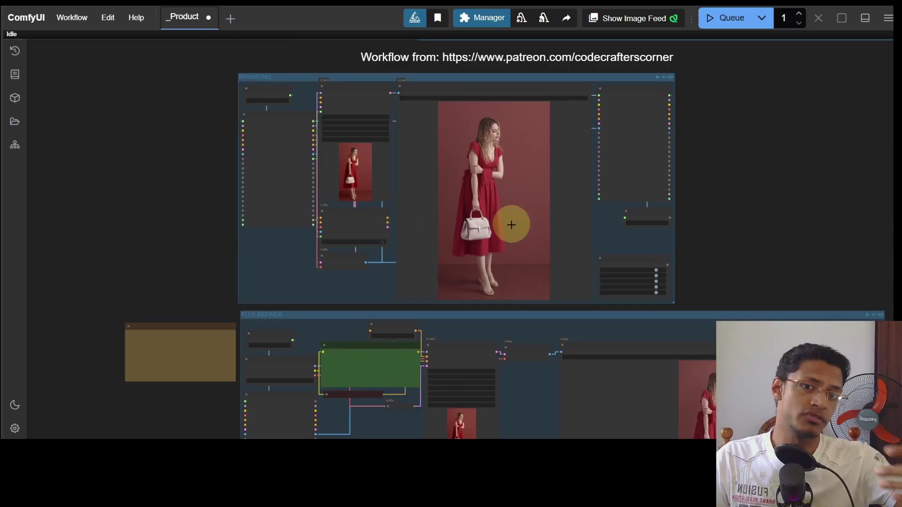
Step: Examine the _Product workflow's positive prompt in PARAMETERS, its INPAINTING and FLUX REFINER groups, and the CONNECTIONS group
{"action": "scroll", "coordinate": [435, 353], "scroll_direction": "up", "scroll_amount": 5}
{"action": "scroll", "coordinate": [467, 207], "scroll_direction": "up", "scroll_amount": 5}
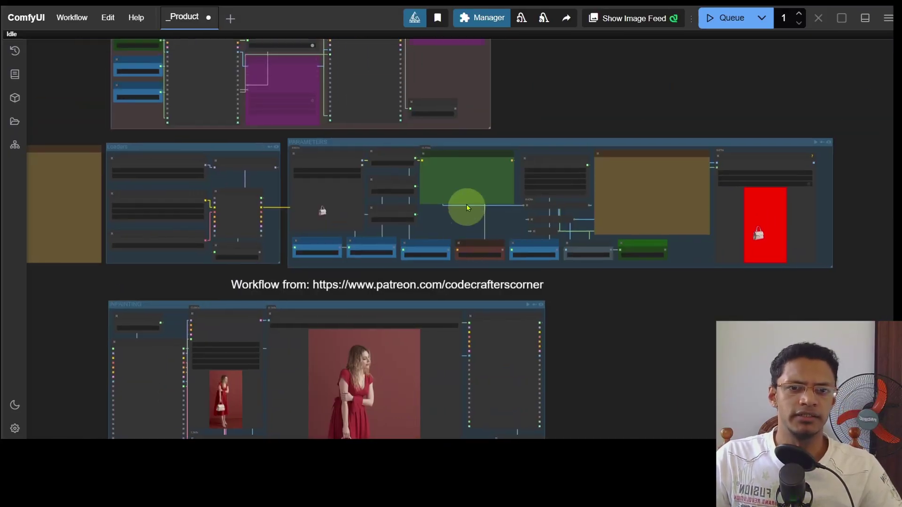
{"action": "scroll", "coordinate": [455, 229], "scroll_direction": "up", "scroll_amount": 4}
{"action": "scroll", "coordinate": [463, 275], "scroll_direction": "up", "scroll_amount": 1}
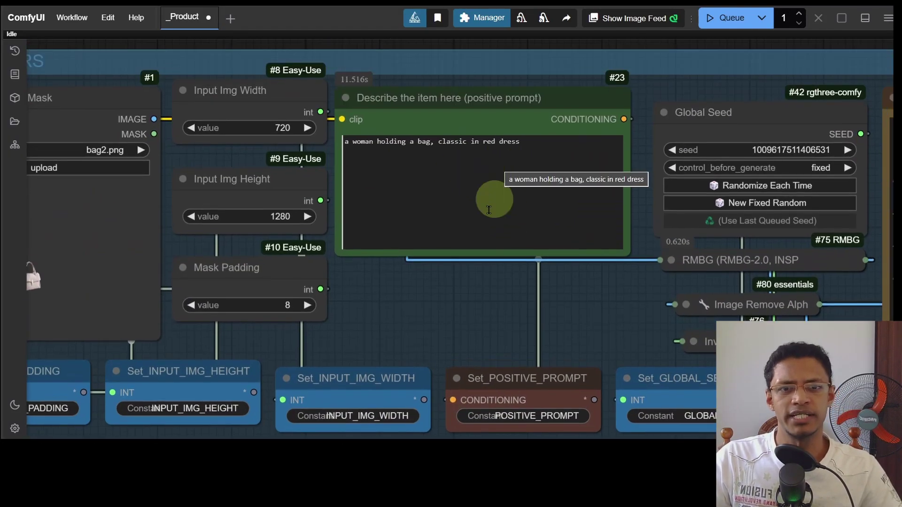
{"action": "scroll", "coordinate": [404, 367], "scroll_direction": "down", "scroll_amount": 5}
{"action": "left_click_drag", "start_coordinate": [397, 419], "coordinate": [405, 288]}
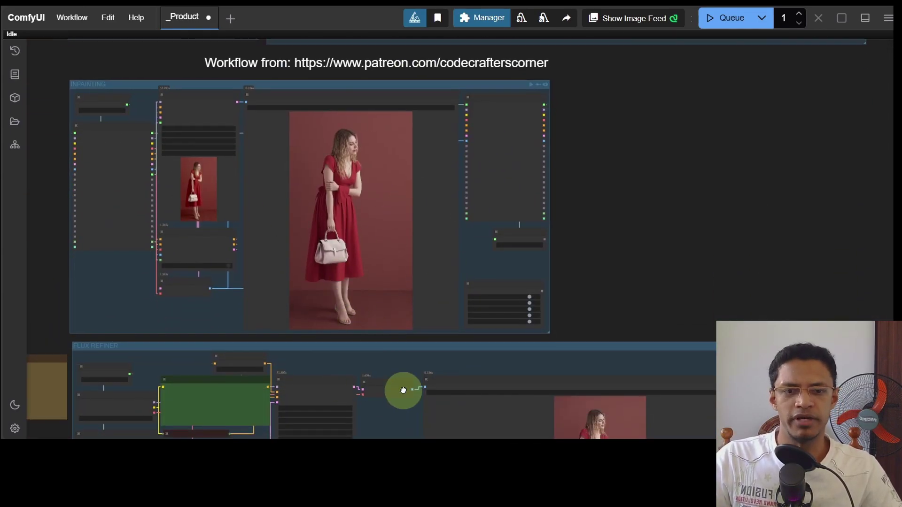
{"action": "scroll", "coordinate": [403, 386], "scroll_direction": "down", "scroll_amount": 5}
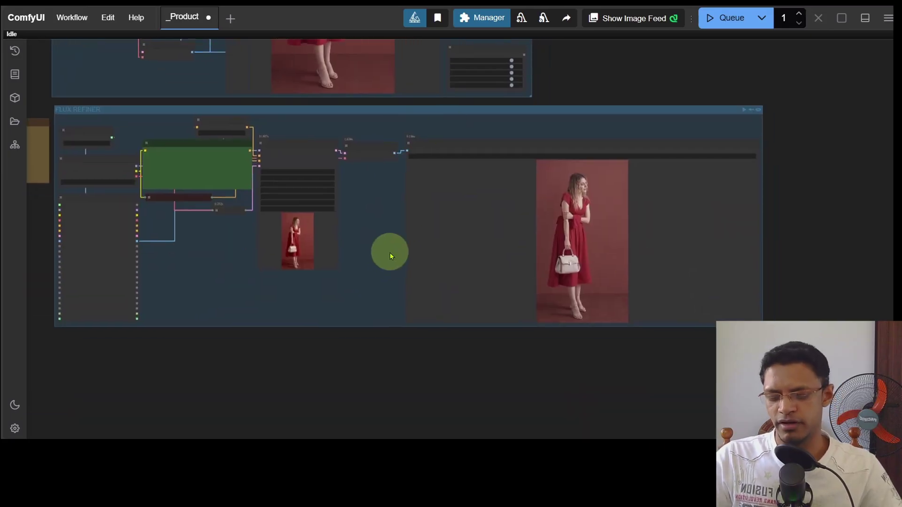
{"action": "scroll", "coordinate": [300, 135], "scroll_direction": "up", "scroll_amount": 10}
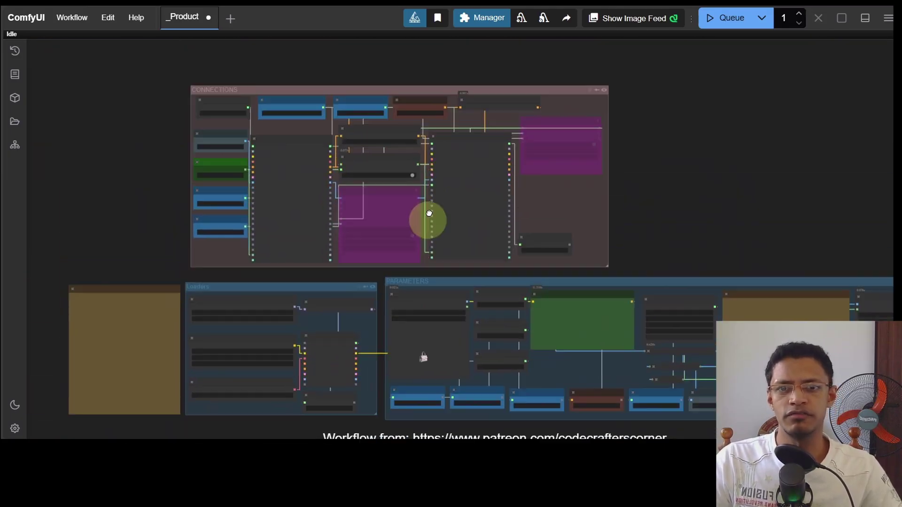
{"action": "scroll", "coordinate": [407, 213], "scroll_direction": "down", "scroll_amount": 1}
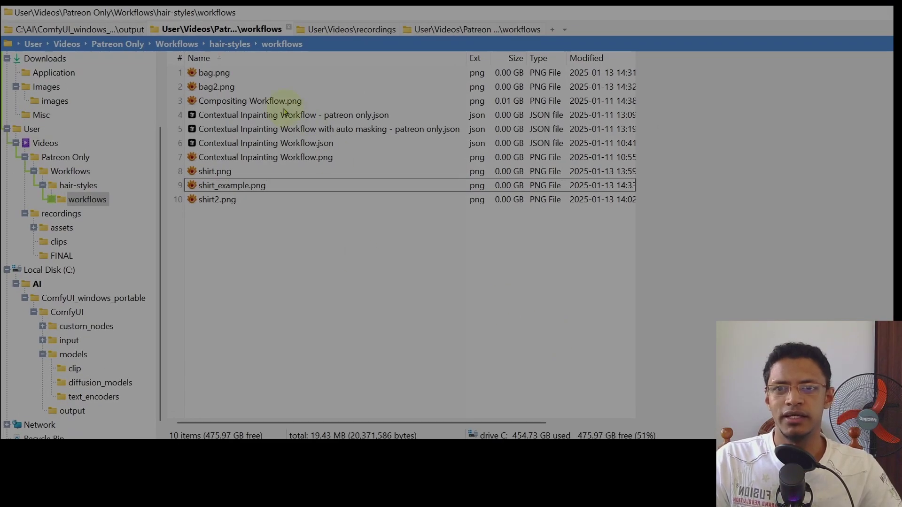
Step: Load Contextual Inpainting Workflow.json from the hair-styles workflows folder into ComfyUI as a new workflow
{"action": "left_click", "coordinate": [256, 146]}
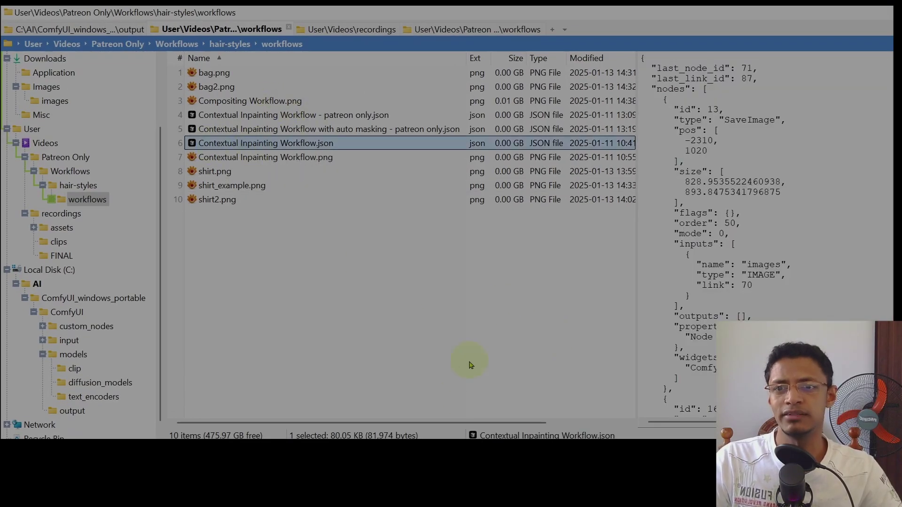
{"action": "mouse_move", "coordinate": [322, 155]}
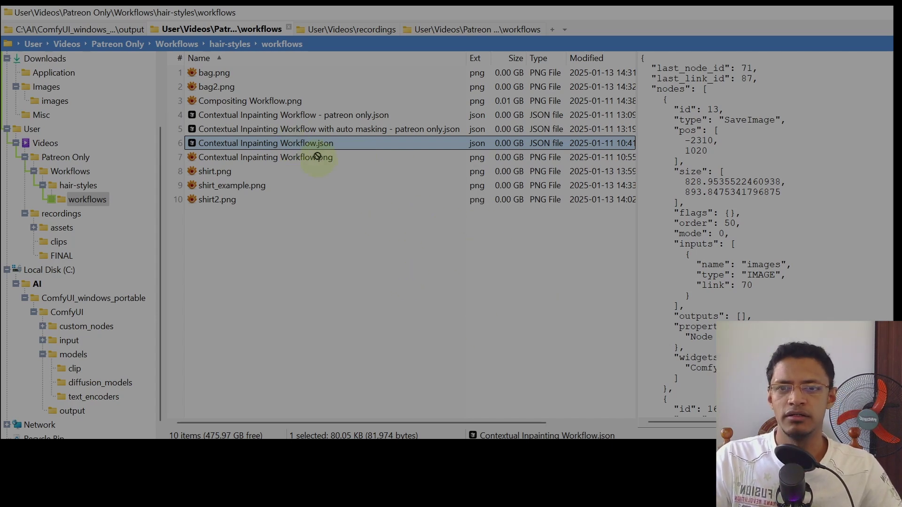
{"action": "left_click_drag", "start_coordinate": [491, 434], "coordinate": [686, 145]}
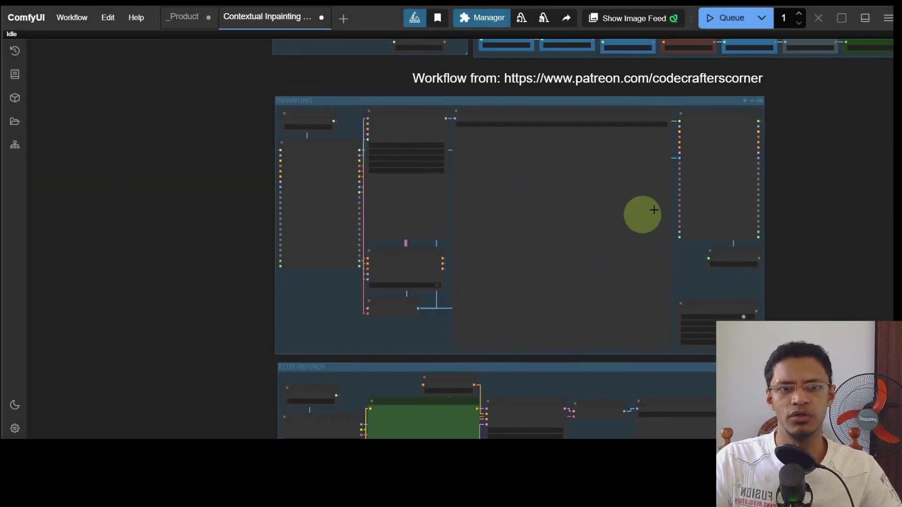
{"action": "scroll", "coordinate": [413, 256], "scroll_direction": "up", "scroll_amount": 5}
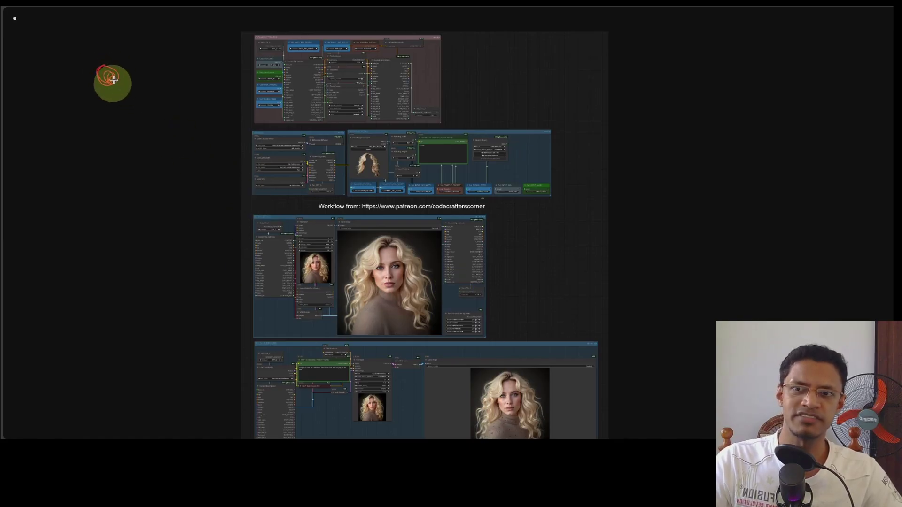
Step: On the whiteboard image of the hair workflow, draw a red arrow from a handwritten L to an R across the CONNECTIONS group
{"action": "left_click_drag", "start_coordinate": [132, 80], "coordinate": [147, 153]}
{"action": "left_click_drag", "start_coordinate": [154, 99], "coordinate": [192, 100]}
{"action": "mouse_move", "coordinate": [252, 101]}
{"action": "left_mouse_down"}
{"action": "mouse_move", "coordinate": [612, 102]}
{"action": "mouse_move", "coordinate": [624, 117]}
{"action": "mouse_move", "coordinate": [609, 130]}
{"action": "left_mouse_up"}
{"action": "left_click_drag", "start_coordinate": [681, 70], "coordinate": [691, 126]}
{"action": "mouse_move", "coordinate": [689, 79]}
{"action": "left_mouse_down"}
{"action": "mouse_move", "coordinate": [691, 126]}
{"action": "mouse_move", "coordinate": [707, 97]}
{"action": "mouse_move", "coordinate": [750, 135]}
{"action": "left_mouse_up"}
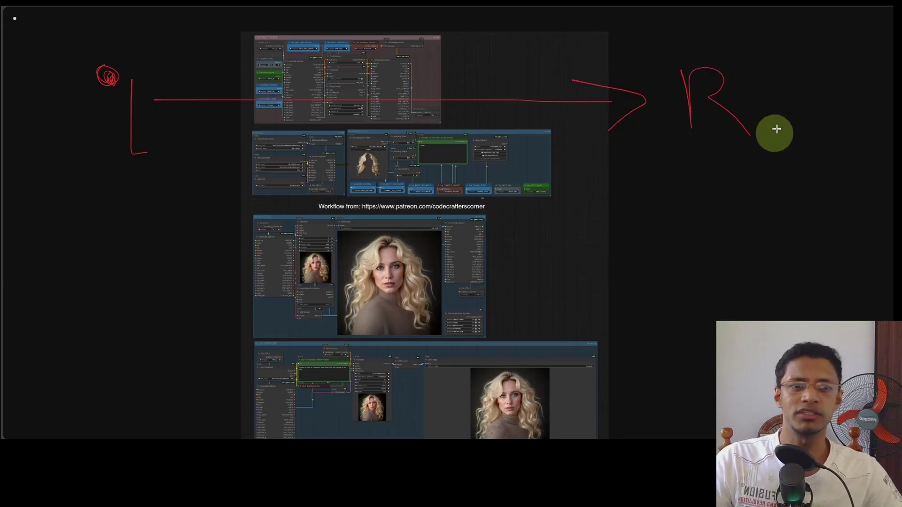
Step: Examine the CONNECTIONS group on the whiteboard, from the Get nodes through Context Big, FluxGuidance, GrowMask and Resize Image to Set_CTX_1
{"action": "mouse_move", "coordinate": [489, 154]}
{"action": "left_mouse_down"}
{"action": "mouse_move", "coordinate": [171, 177]}
{"action": "mouse_move", "coordinate": [217, 216]}
{"action": "mouse_move", "coordinate": [515, 206]}
{"action": "mouse_move", "coordinate": [403, 342]}
{"action": "mouse_move", "coordinate": [437, 361]}
{"action": "left_mouse_up"}
{"action": "scroll", "coordinate": [866, 261], "scroll_direction": "left", "scroll_amount": 3}
{"action": "scroll", "coordinate": [866, 261], "scroll_direction": "down", "scroll_amount": 1}
{"action": "scroll", "coordinate": [895, 229], "scroll_direction": "up", "scroll_amount": 5}
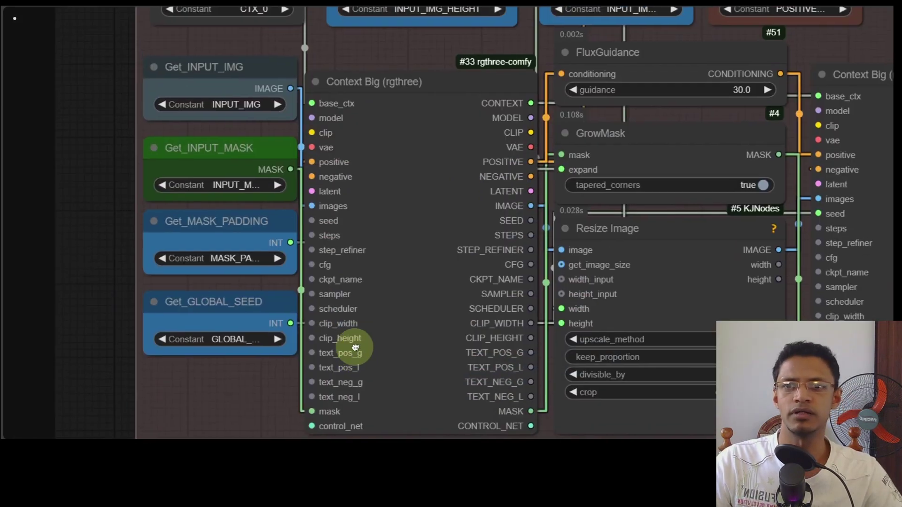
{"action": "scroll", "coordinate": [337, 228], "scroll_direction": "up", "scroll_amount": 2}
{"action": "scroll", "coordinate": [332, 342], "scroll_direction": "up", "scroll_amount": 1}
{"action": "left_click_drag", "start_coordinate": [295, 320], "coordinate": [286, 315]}
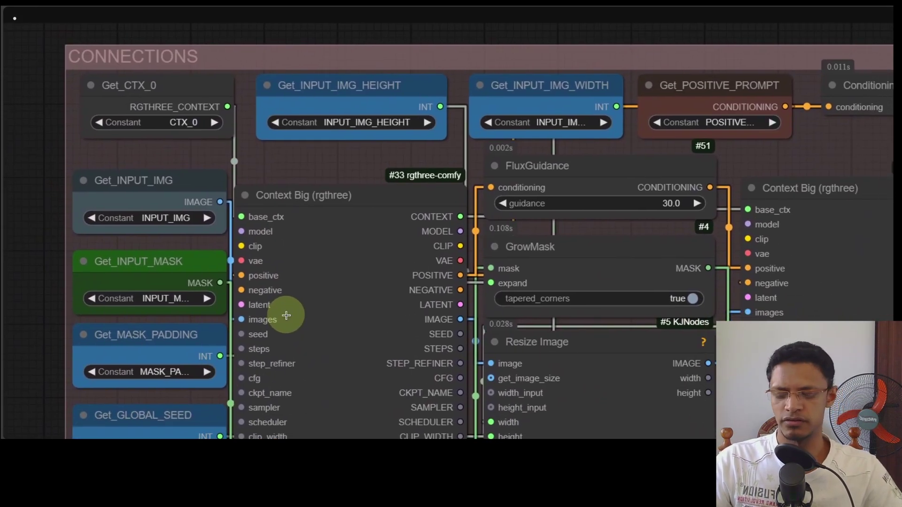
{"action": "scroll", "coordinate": [275, 201], "scroll_direction": "down", "scroll_amount": 7}
{"action": "left_click_drag", "start_coordinate": [276, 201], "coordinate": [261, 185]}
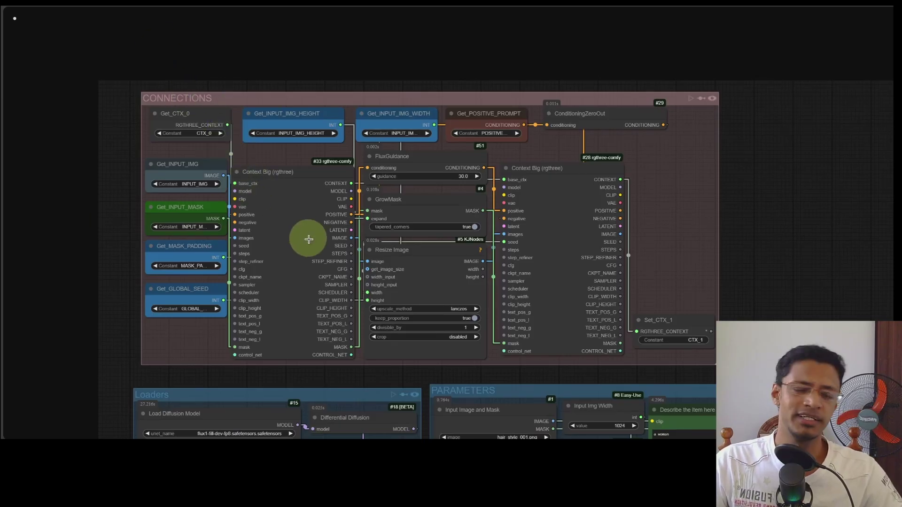
{"action": "left_click_drag", "start_coordinate": [561, 195], "coordinate": [584, 187]}
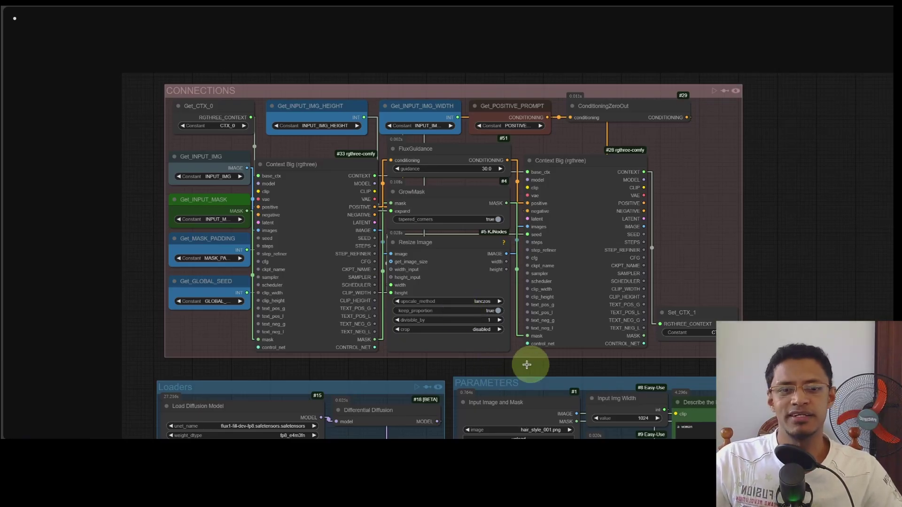
{"action": "scroll", "coordinate": [472, 308], "scroll_direction": "up", "scroll_amount": 6}
{"action": "scroll", "coordinate": [472, 308], "scroll_direction": "up", "scroll_amount": 3}
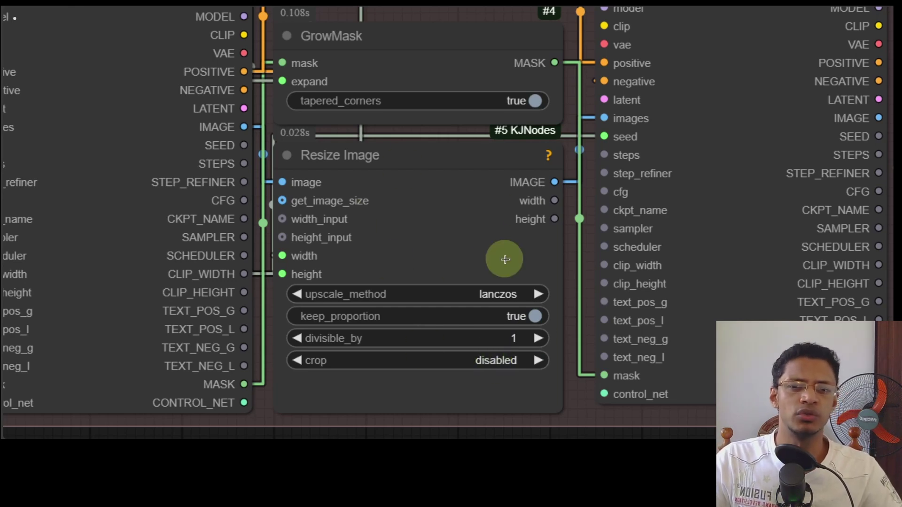
{"action": "scroll", "coordinate": [505, 259], "scroll_direction": "down", "scroll_amount": 5}
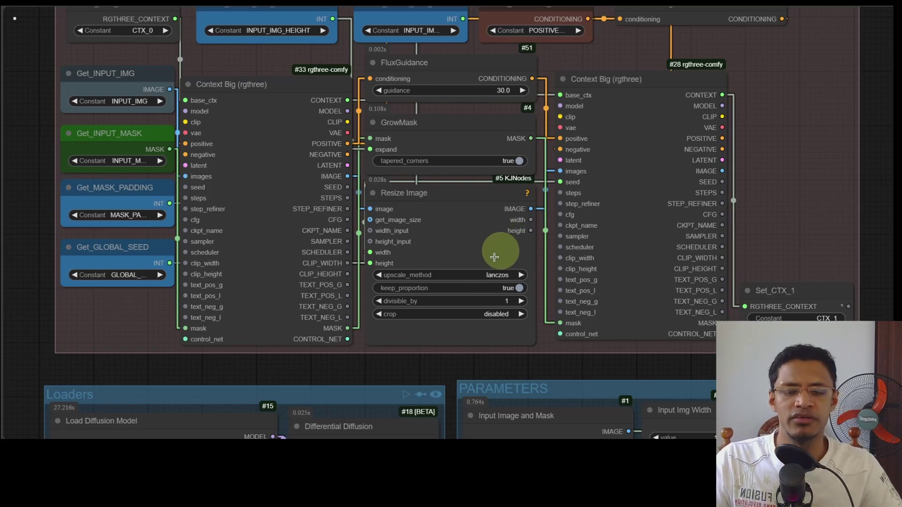
Step: Compare the diffusion model, CLIP and VAE files in the Loaders group with the checkpoint loaded in the FLUX REFINER group
{"action": "scroll", "coordinate": [494, 257], "scroll_direction": "down", "scroll_amount": 10}
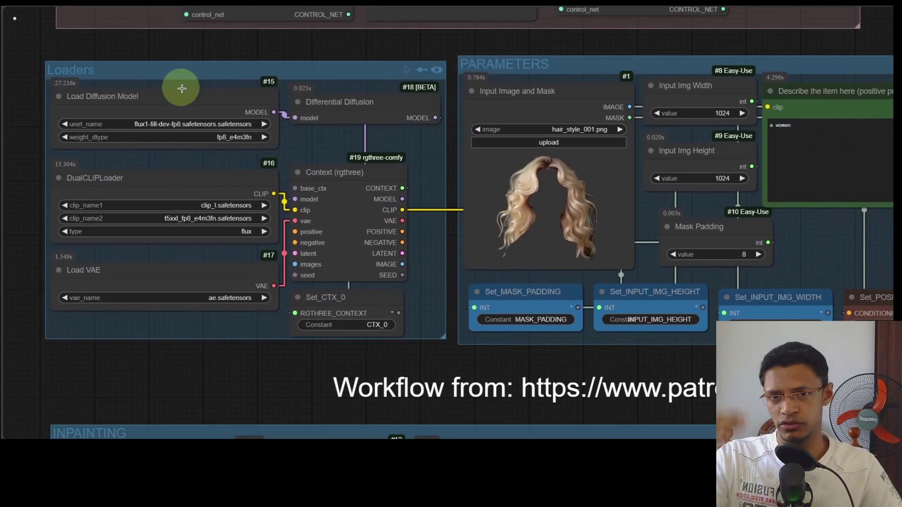
{"action": "scroll", "coordinate": [97, 120], "scroll_direction": "up", "scroll_amount": 5}
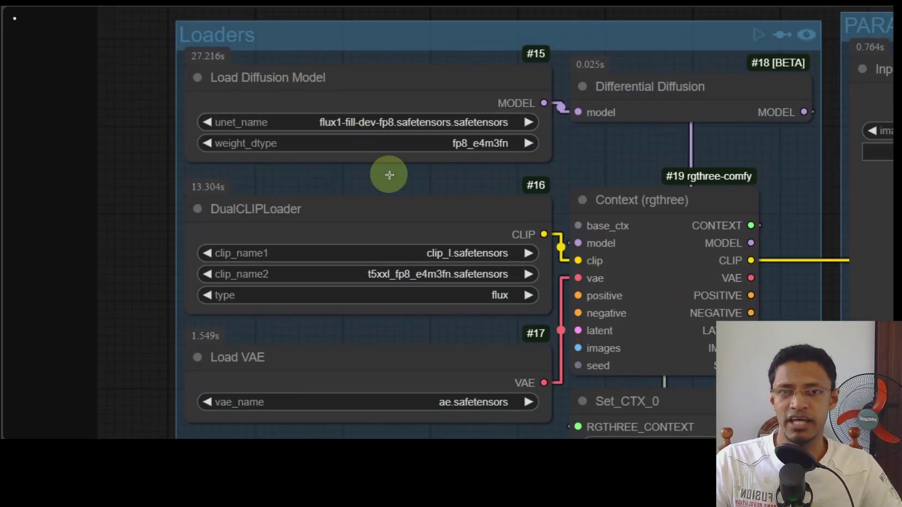
{"action": "scroll", "coordinate": [529, 272], "scroll_direction": "down", "scroll_amount": 15}
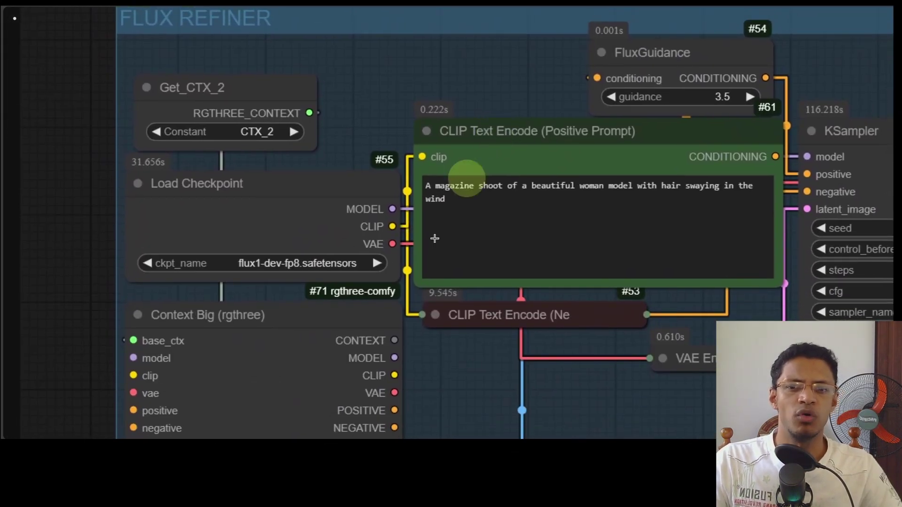
{"action": "scroll", "coordinate": [302, 268], "scroll_direction": "down", "scroll_amount": 2}
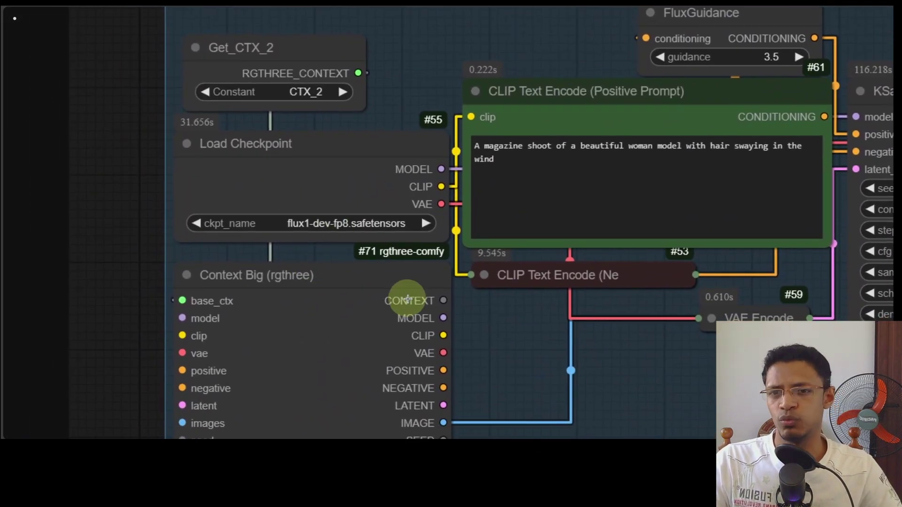
{"action": "scroll", "coordinate": [424, 27], "scroll_direction": "up", "scroll_amount": 15}
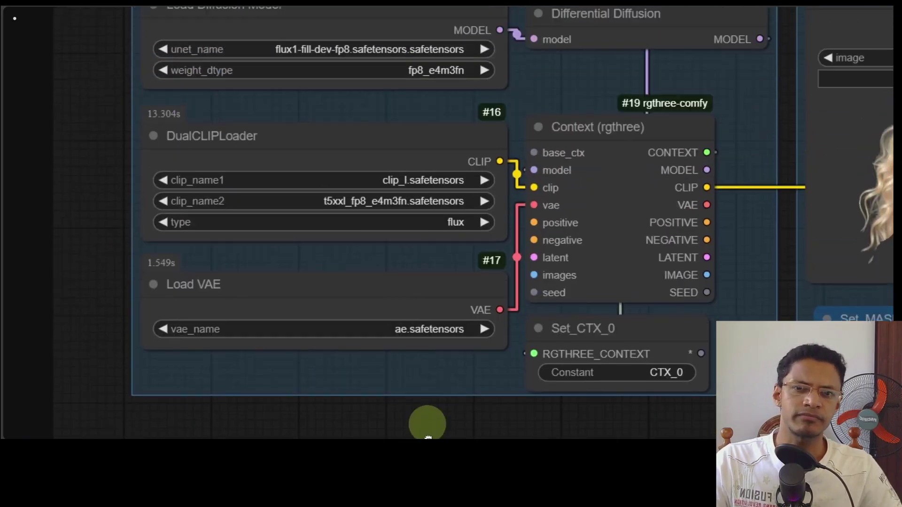
{"action": "scroll", "coordinate": [427, 437], "scroll_direction": "up", "scroll_amount": 2}
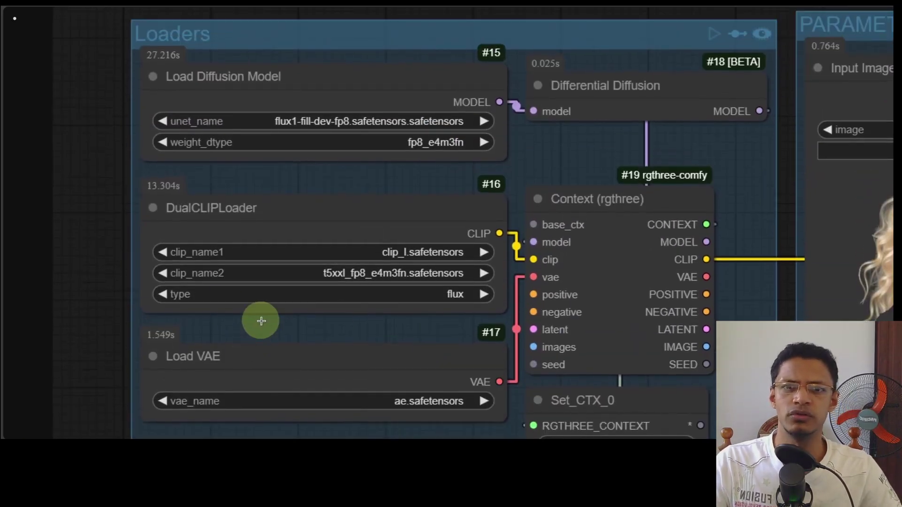
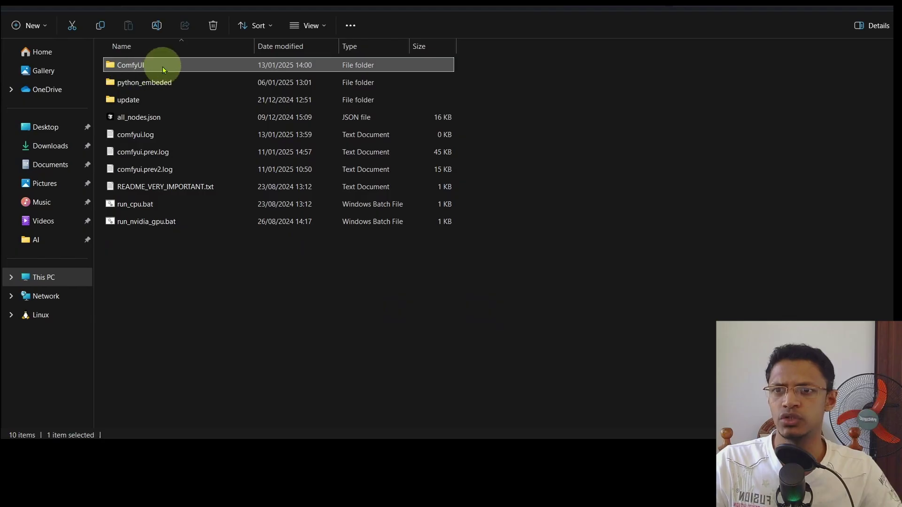
Step: In File Explorer, open the diffusion_models folder inside ComfyUI's models folder
{"action": "double_click", "coordinate": [164, 65]}
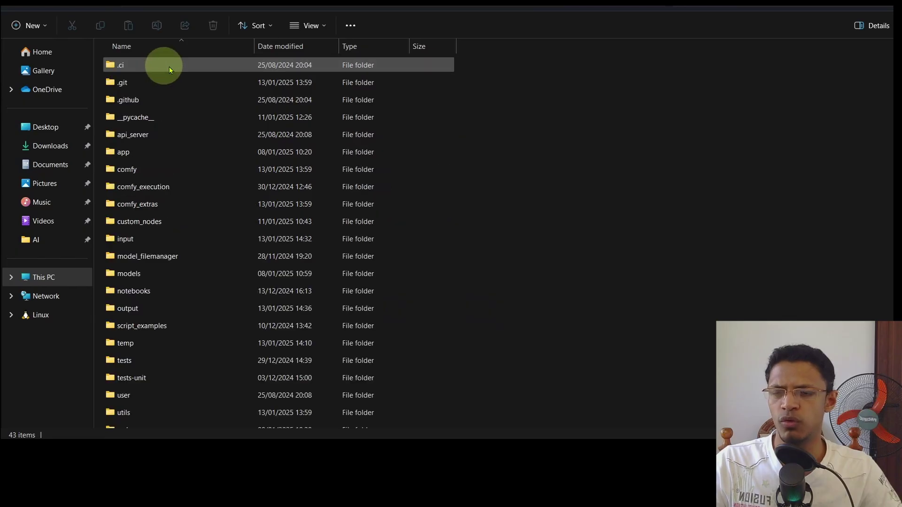
{"action": "double_click", "coordinate": [182, 276]}
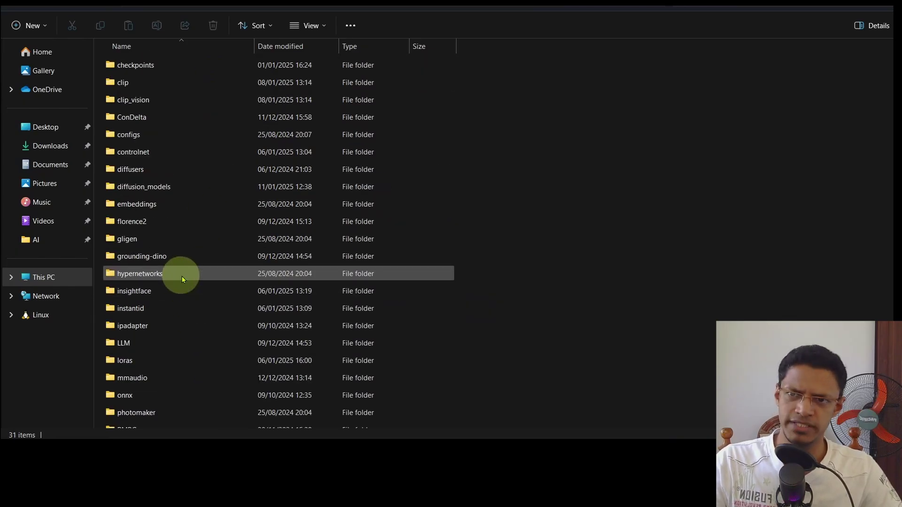
{"action": "double_click", "coordinate": [210, 189]}
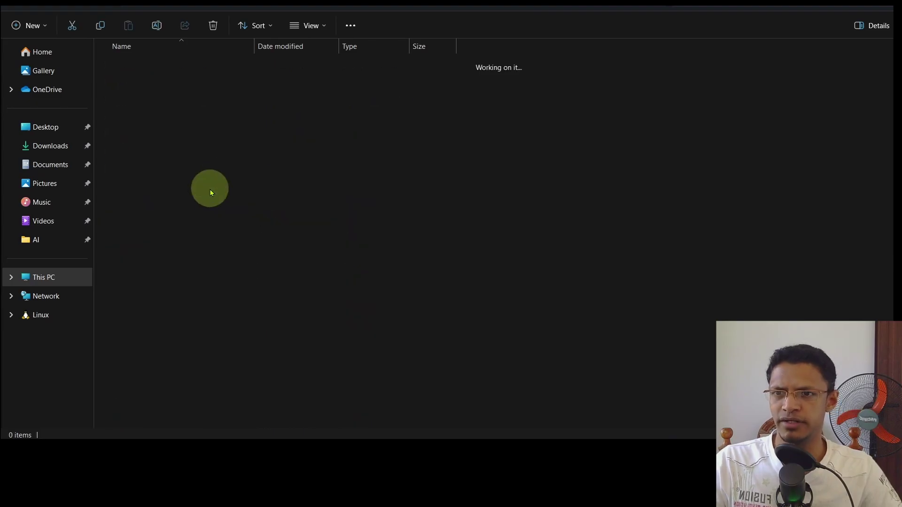
{"action": "left_click", "coordinate": [212, 100]}
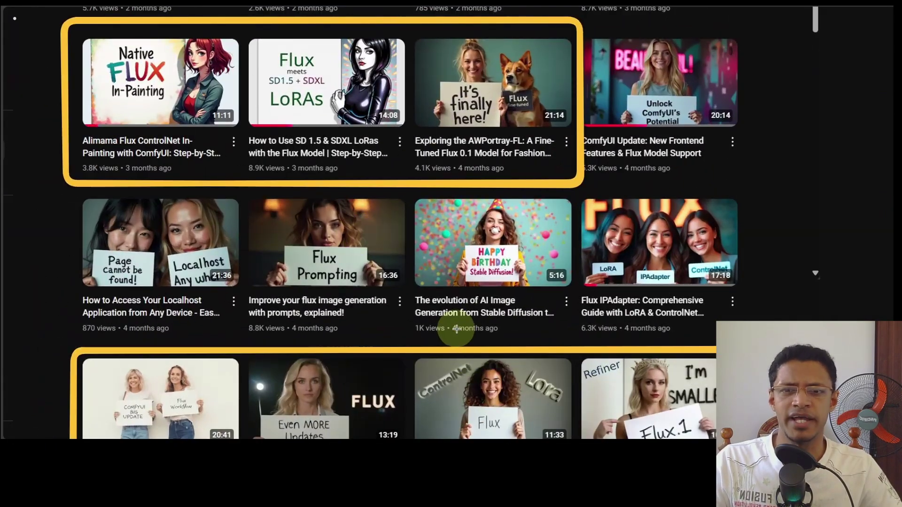
Step: Browse the Flux tutorial videos on the whiteboard, and mark flux1-fill-dev.safetensors in the FLUX.1-Fill-dev file list with red pen strokes
{"action": "scroll", "coordinate": [444, 366], "scroll_direction": "down", "scroll_amount": 5}
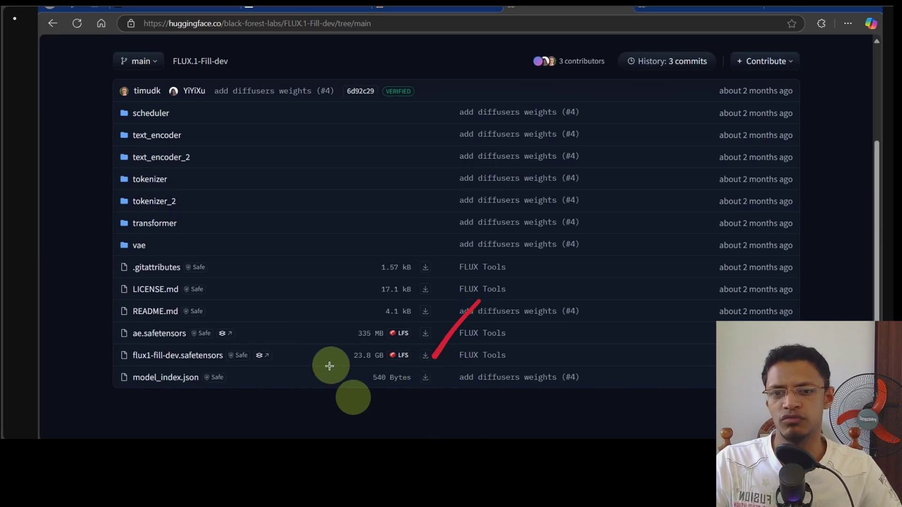
{"action": "left_click_drag", "start_coordinate": [337, 364], "coordinate": [312, 367]}
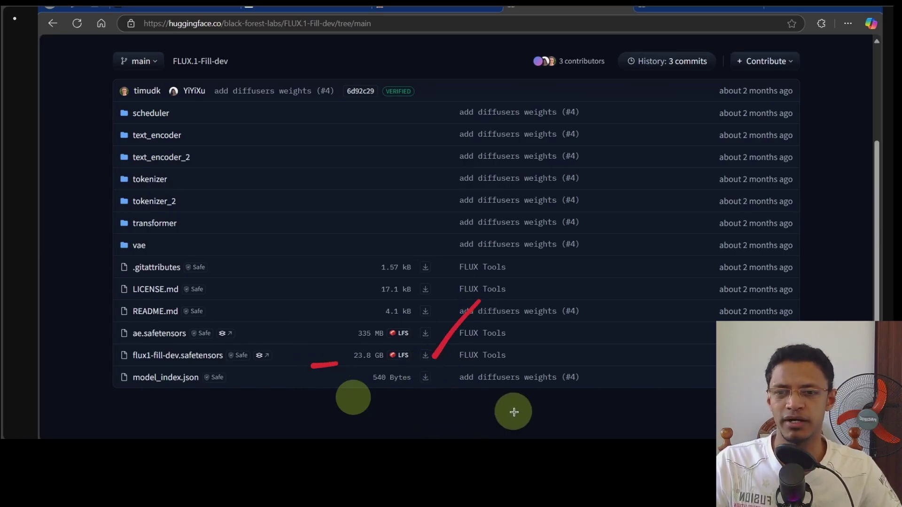
{"action": "mouse_move", "coordinate": [65, 335]}
{"action": "left_mouse_down"}
{"action": "mouse_move", "coordinate": [114, 334]}
{"action": "mouse_move", "coordinate": [100, 342]}
{"action": "left_mouse_up"}
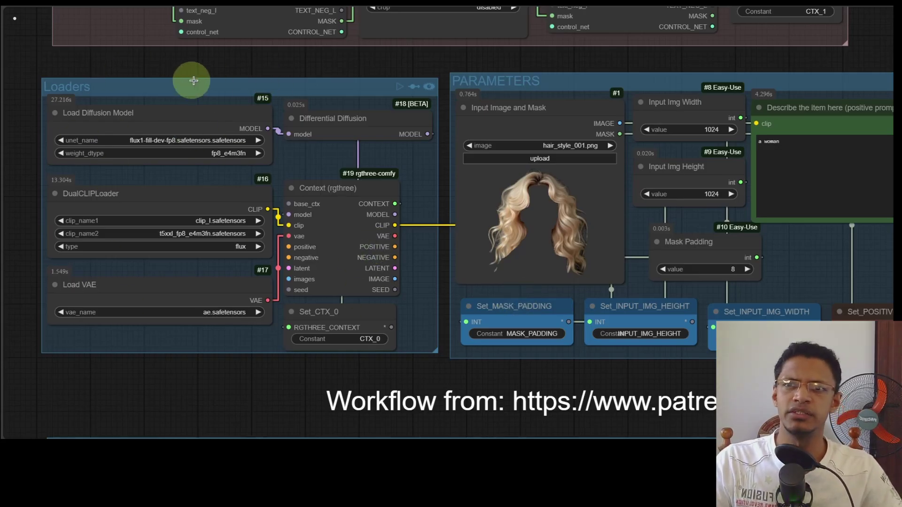
Step: Switch to ComfyUI, refresh the node definitions in the Contextual Inpainting workflow, and check the Load Diffusion Model node
{"action": "left_click_drag", "start_coordinate": [191, 80], "coordinate": [247, 173]}
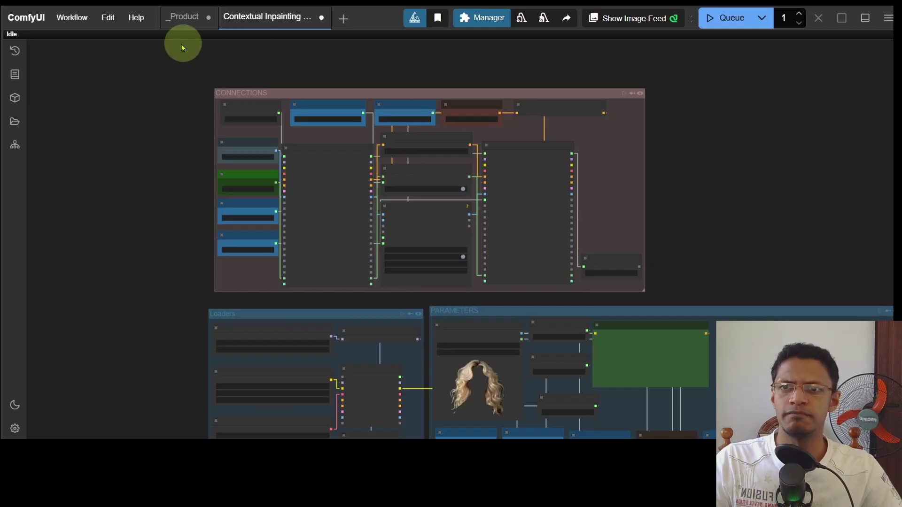
{"action": "left_click", "coordinate": [114, 21]}
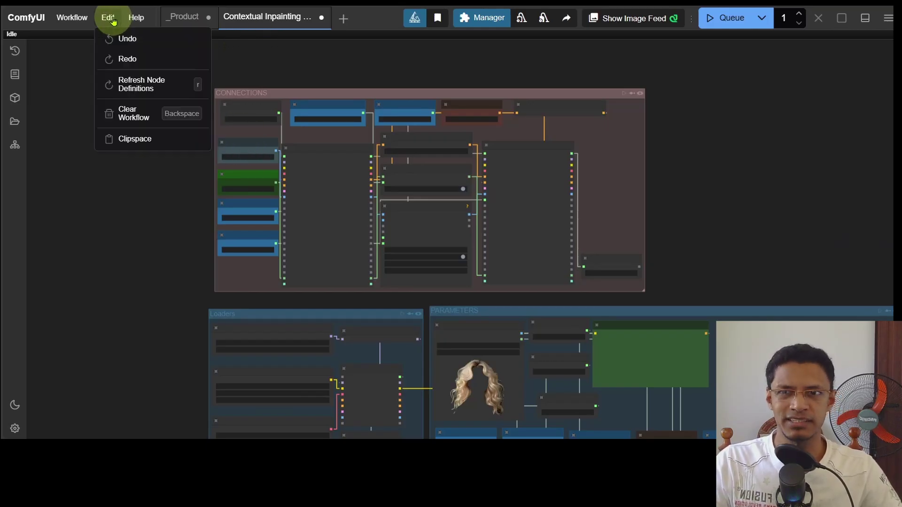
{"action": "left_click", "coordinate": [155, 88]}
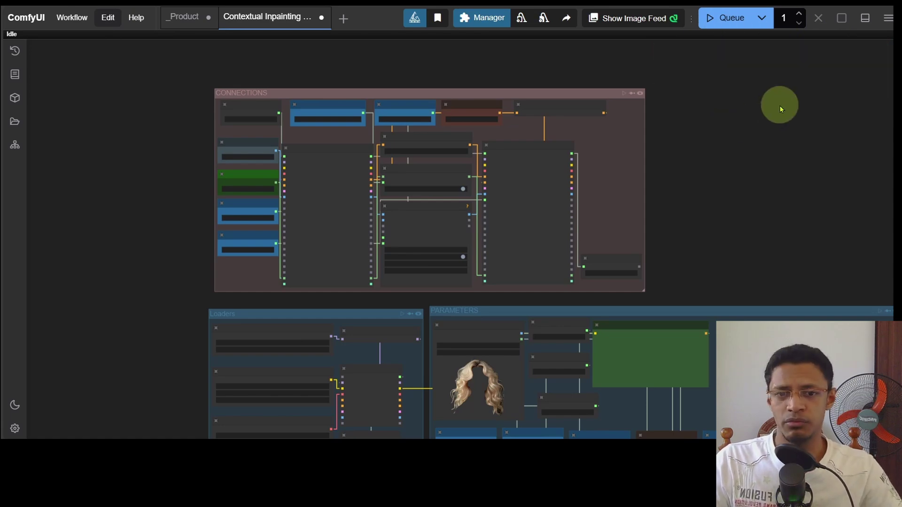
{"action": "scroll", "coordinate": [141, 338], "scroll_direction": "up", "scroll_amount": 10}
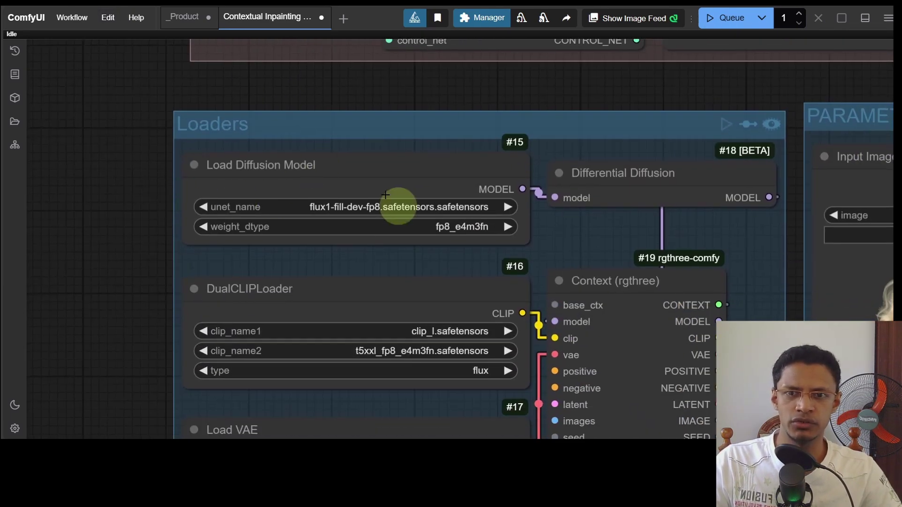
Step: Set the Load Diffusion Model node's unet_name to flux1-fill-dev-fp8.safetensors
{"action": "left_click", "coordinate": [398, 207]}
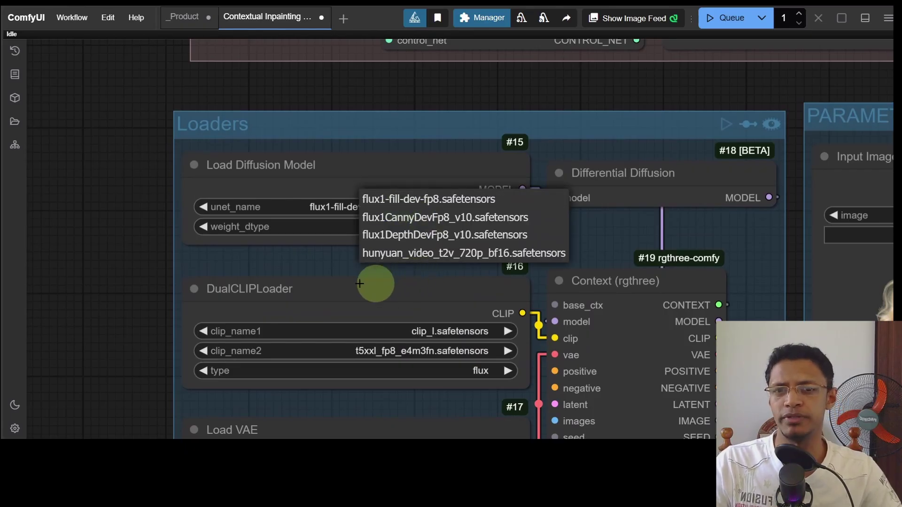
{"action": "left_click", "coordinate": [234, 284]}
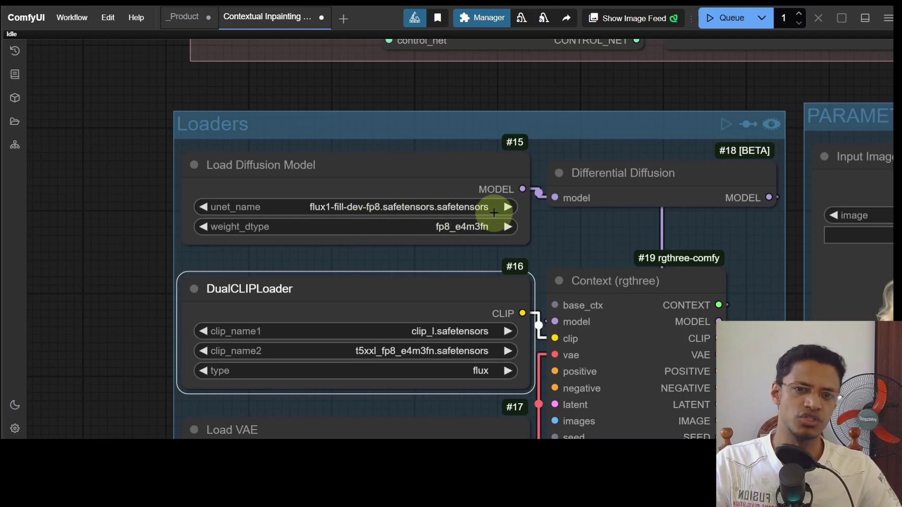
{"action": "left_click", "coordinate": [449, 207]}
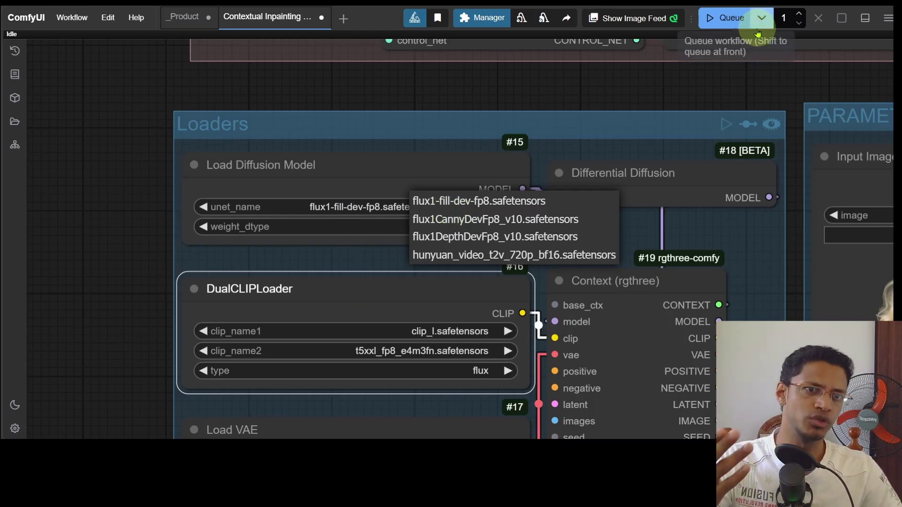
{"action": "left_click", "coordinate": [114, 269]}
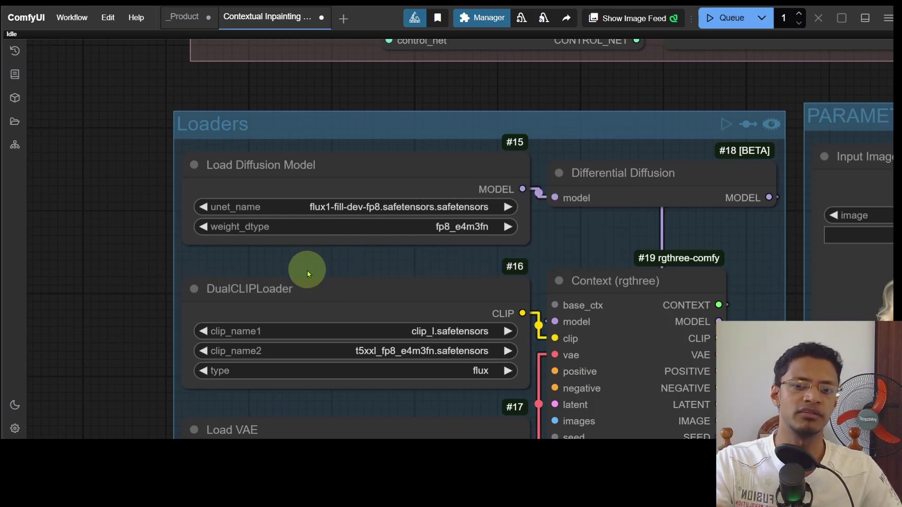
{"action": "left_click", "coordinate": [412, 208]}
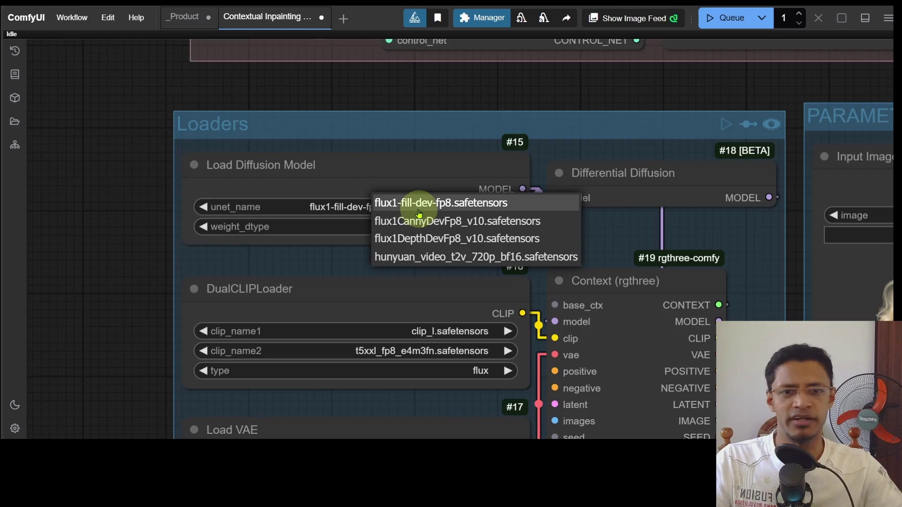
{"action": "left_click", "coordinate": [331, 224]}
{"action": "left_click", "coordinate": [348, 208]}
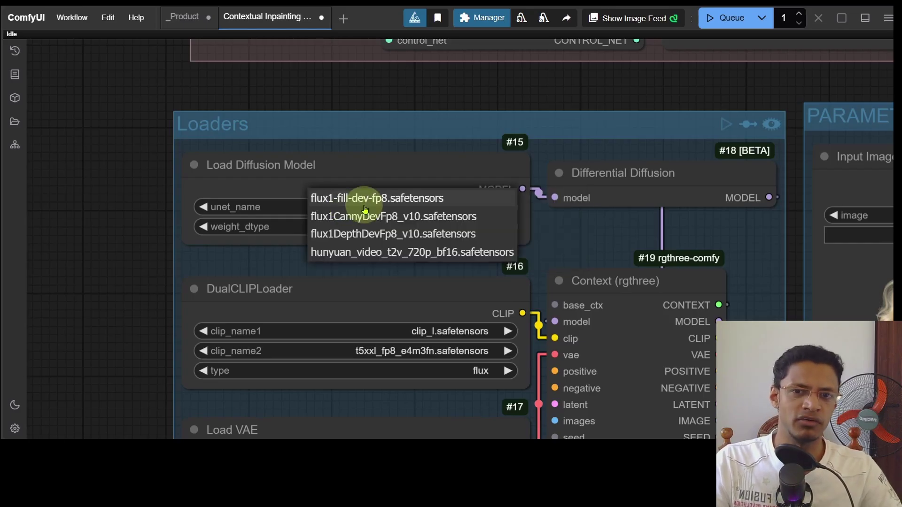
{"action": "left_click", "coordinate": [399, 201]}
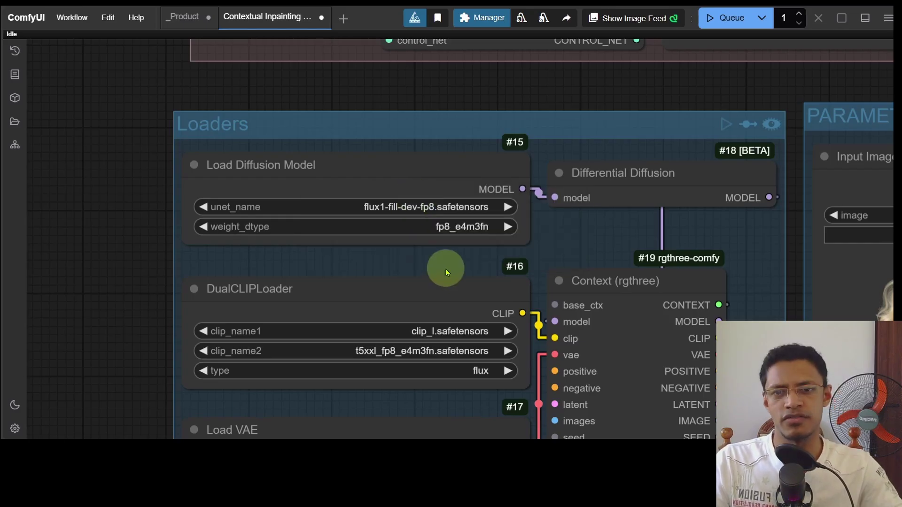
Step: Open the hair image of the Input Image and Mask node in the MaskEditor and slightly increase the brush thickness
{"action": "scroll", "coordinate": [329, 236], "scroll_direction": "down", "scroll_amount": 5}
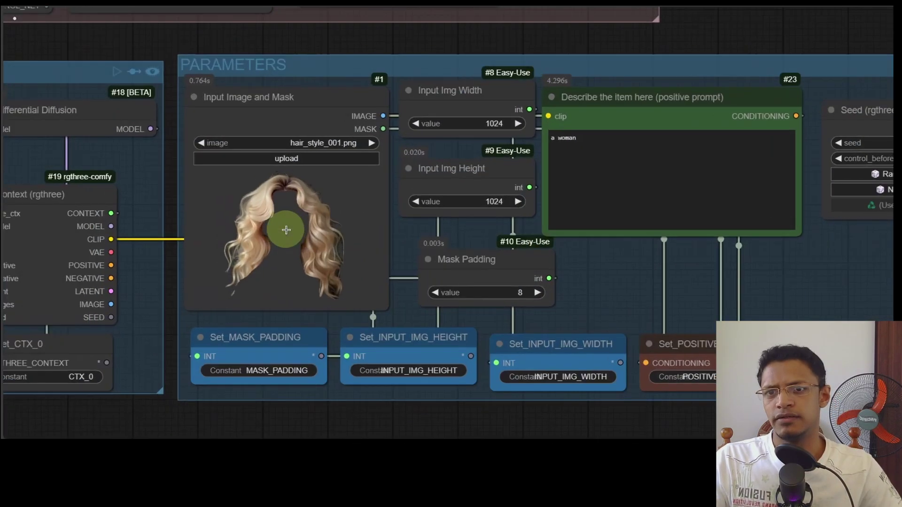
{"action": "scroll", "coordinate": [286, 229], "scroll_direction": "up", "scroll_amount": 1}
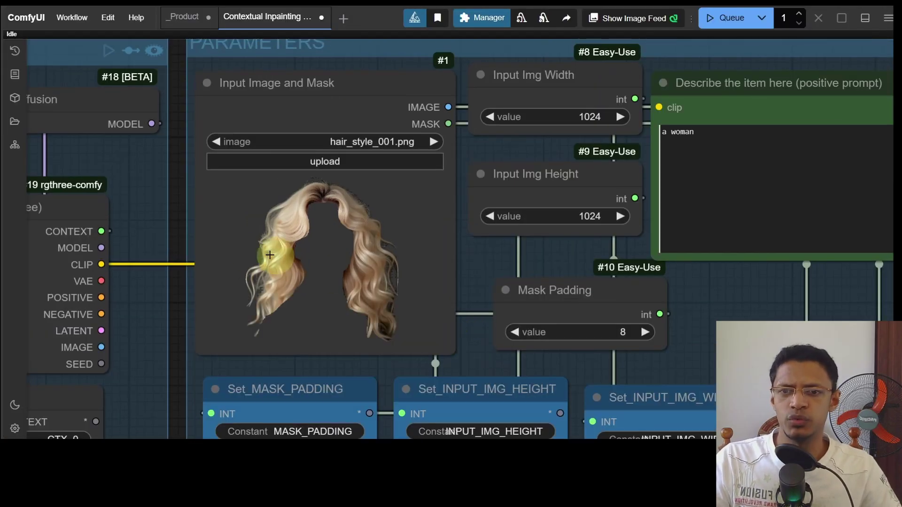
{"action": "right_click", "coordinate": [341, 243]}
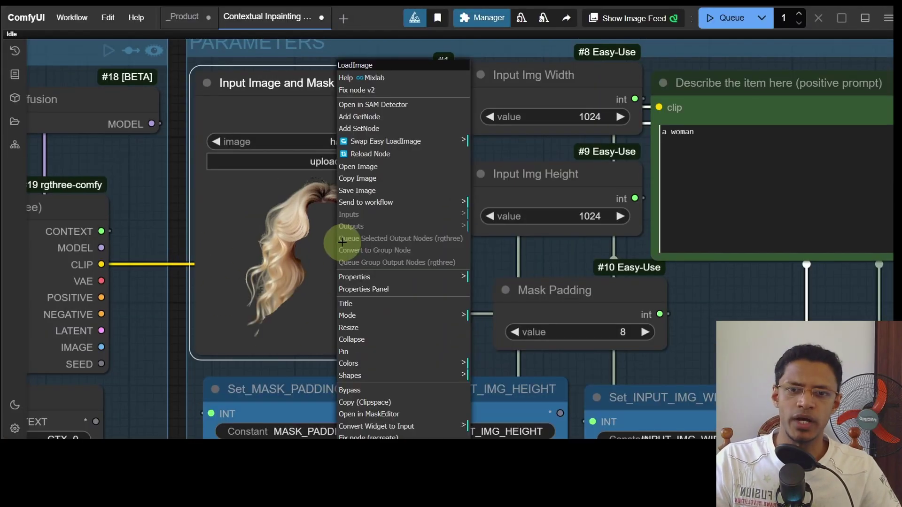
{"action": "scroll", "coordinate": [385, 263], "scroll_direction": "down", "scroll_amount": 3}
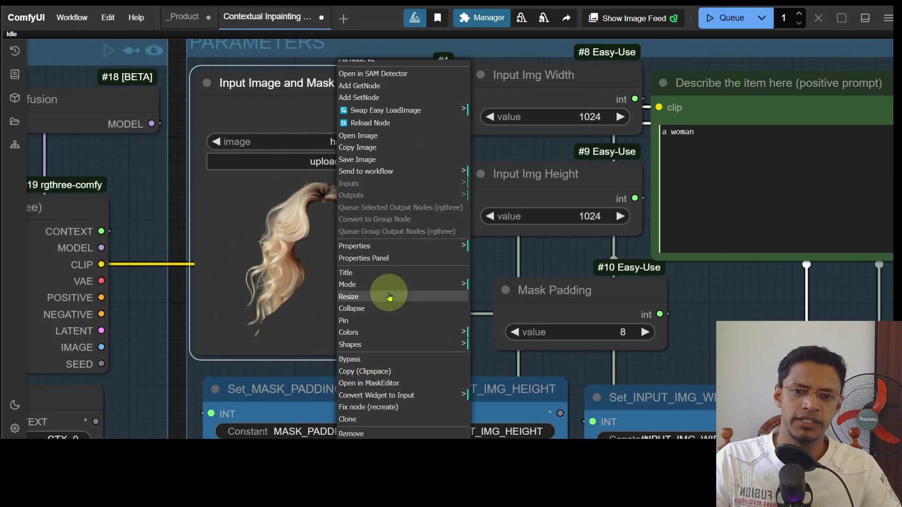
{"action": "left_click", "coordinate": [390, 383]}
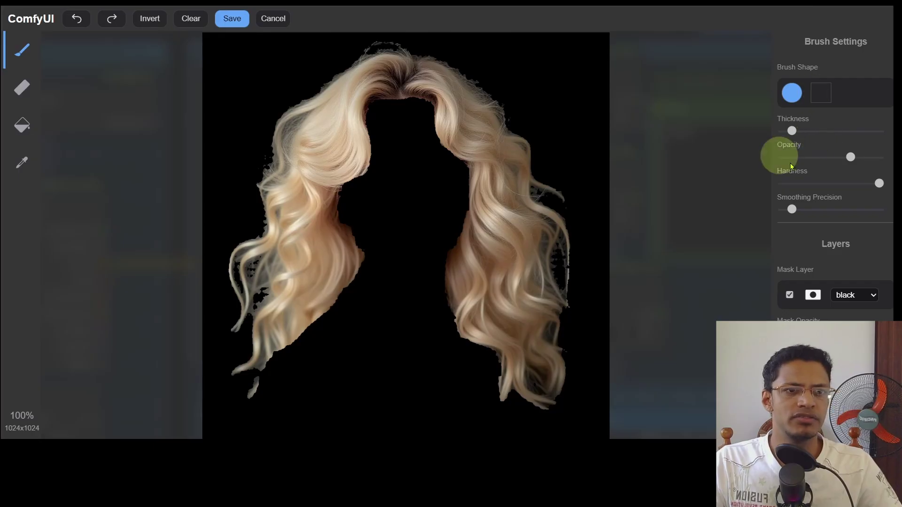
{"action": "mouse_move", "coordinate": [799, 131]}
{"action": "left_mouse_down"}
{"action": "mouse_move", "coordinate": [812, 132]}
{"action": "mouse_move", "coordinate": [795, 132]}
{"action": "left_mouse_up"}
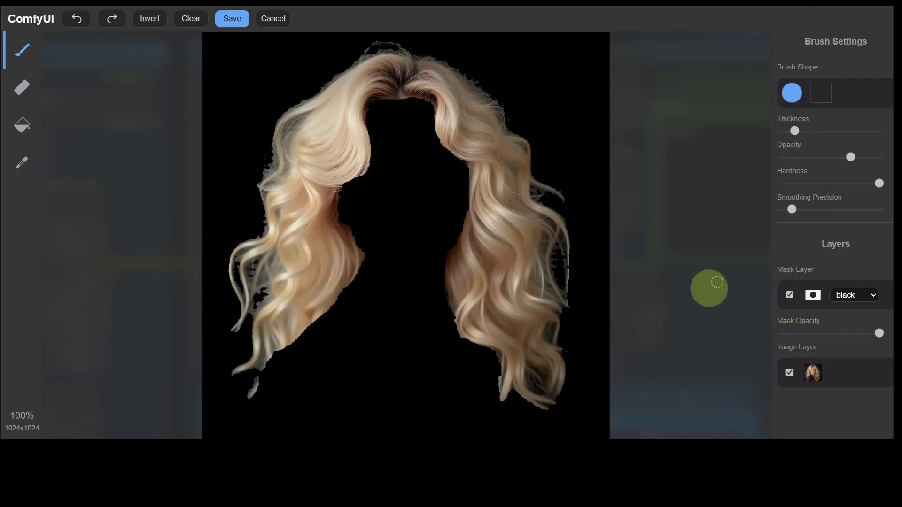
Step: Preview the mask layer in white in the MaskEditor, then leave the editor without saving
{"action": "left_click", "coordinate": [867, 295]}
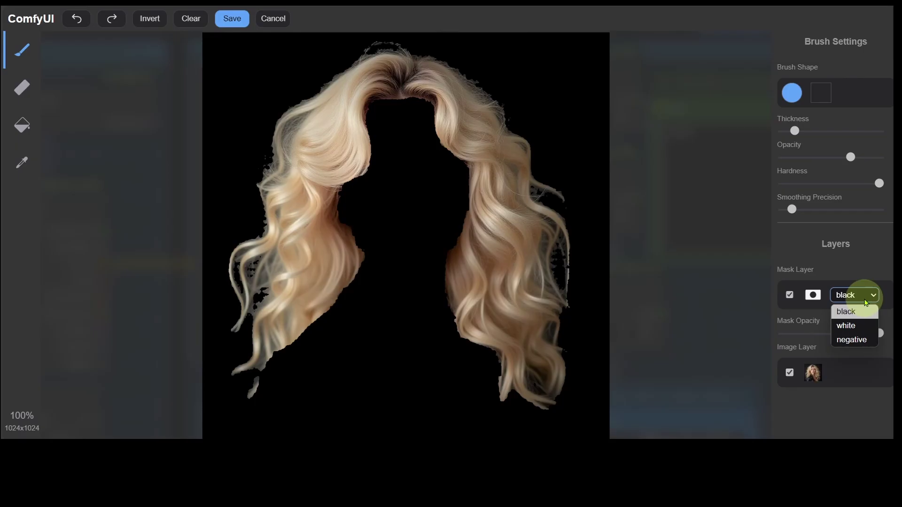
{"action": "left_click", "coordinate": [859, 326]}
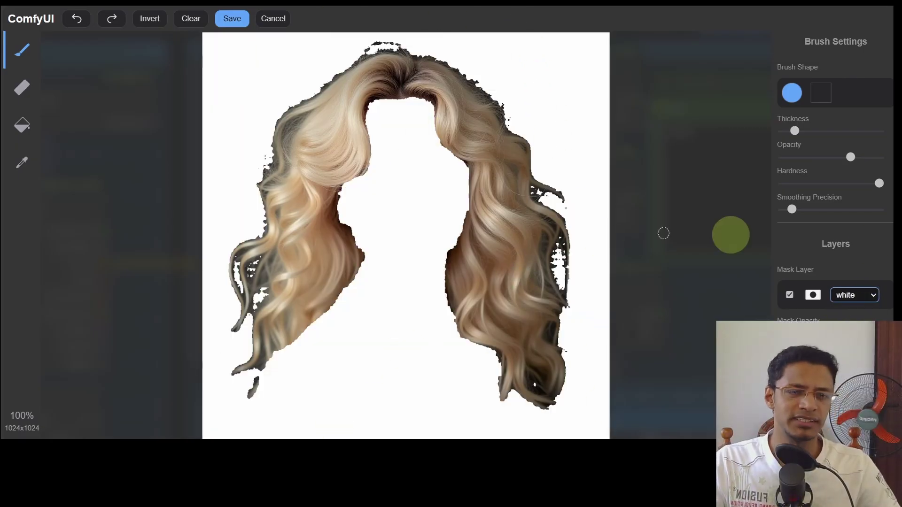
{"action": "key", "text": "Up"}
{"action": "left_click", "coordinate": [284, 23]}
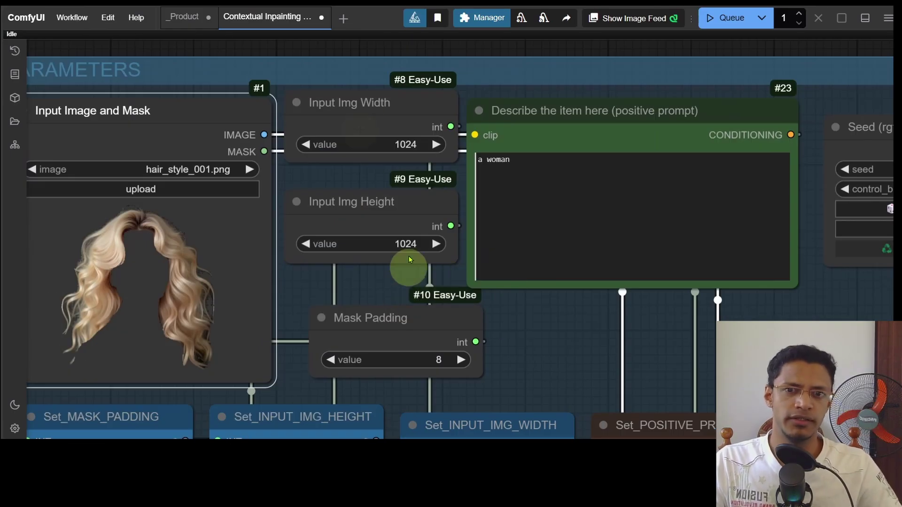
Step: Review the image width and height, mask padding and positive prompt nodes in the PARAMETERS group
{"action": "left_click", "coordinate": [362, 113]}
{"action": "left_click", "coordinate": [412, 212]}
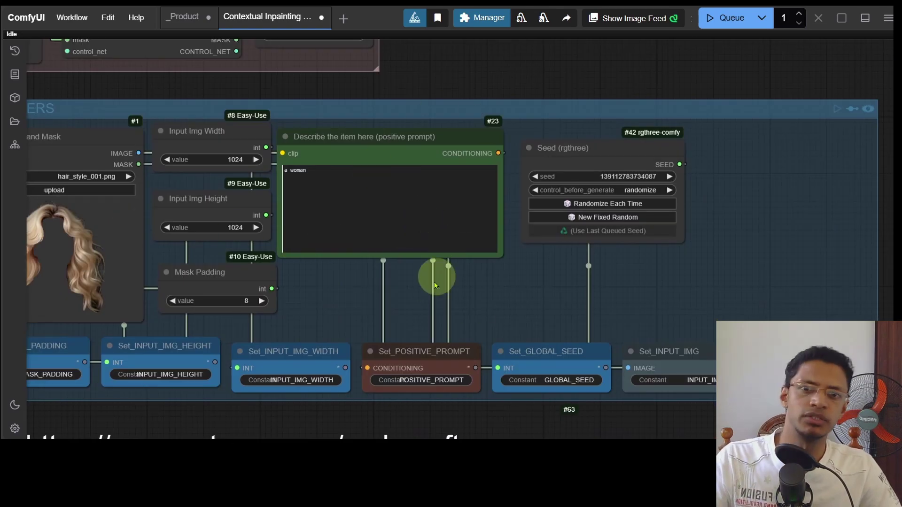
{"action": "left_click_drag", "start_coordinate": [314, 297], "coordinate": [396, 280]}
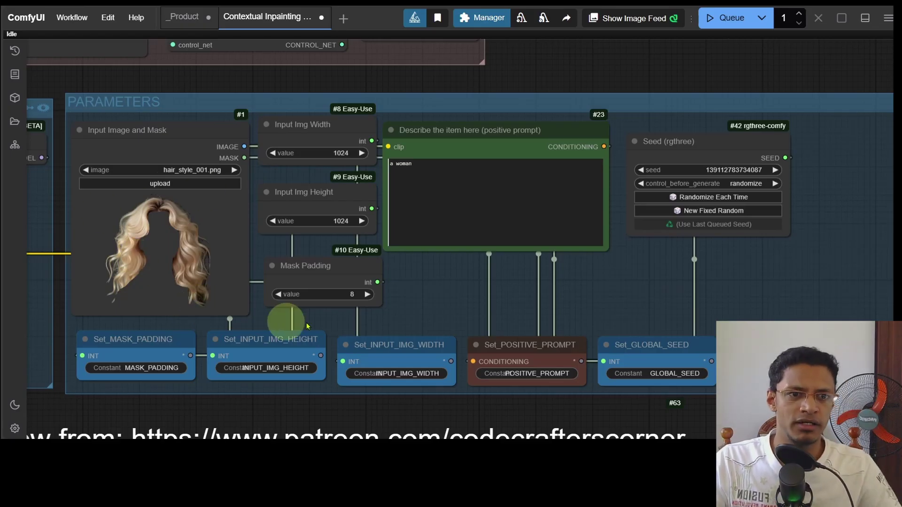
{"action": "left_click_drag", "start_coordinate": [422, 294], "coordinate": [455, 295]}
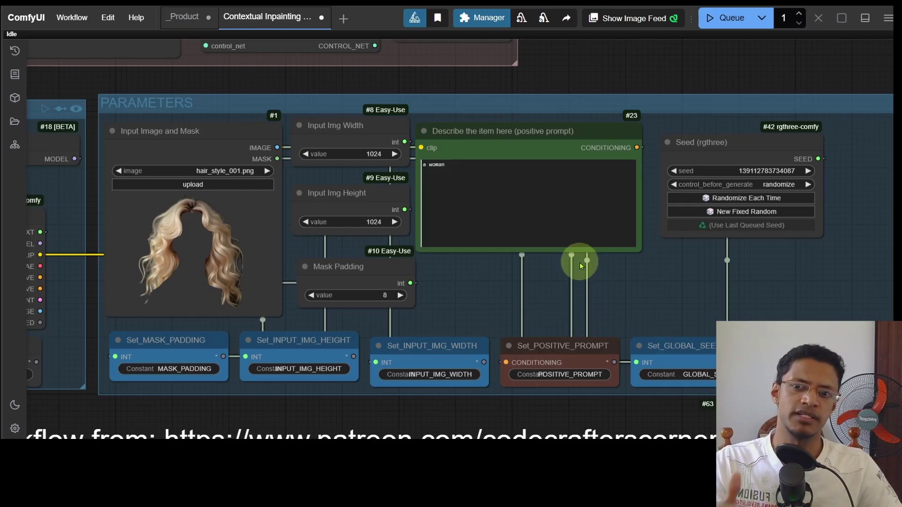
{"action": "scroll", "coordinate": [168, 218], "scroll_direction": "up", "scroll_amount": 8}
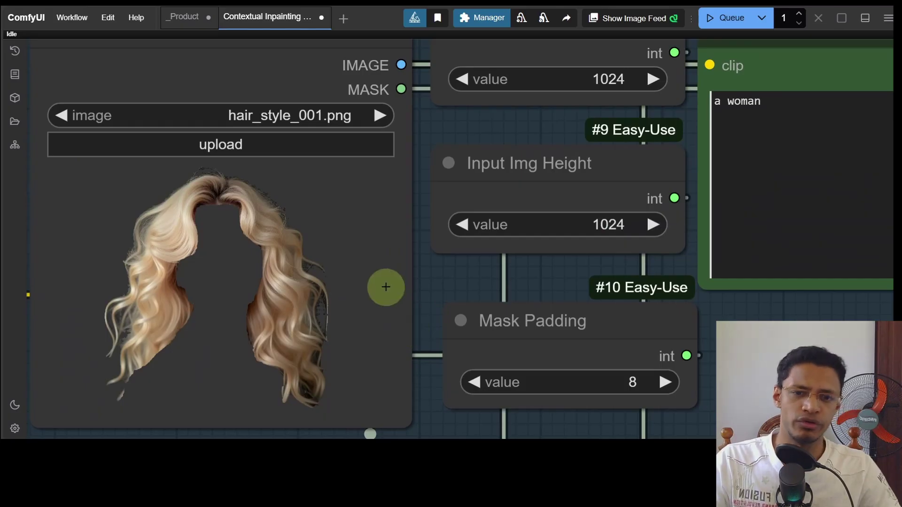
Step: Examine the full positive prompt text in the FLUX REFINER group and compare it with the item description prompt in PARAMETERS
{"action": "scroll", "coordinate": [385, 286], "scroll_direction": "down", "scroll_amount": 15}
{"action": "scroll", "coordinate": [431, 94], "scroll_direction": "up", "scroll_amount": 5}
{"action": "scroll", "coordinate": [372, 269], "scroll_direction": "up", "scroll_amount": 5}
{"action": "scroll", "coordinate": [357, 258], "scroll_direction": "down", "scroll_amount": 3}
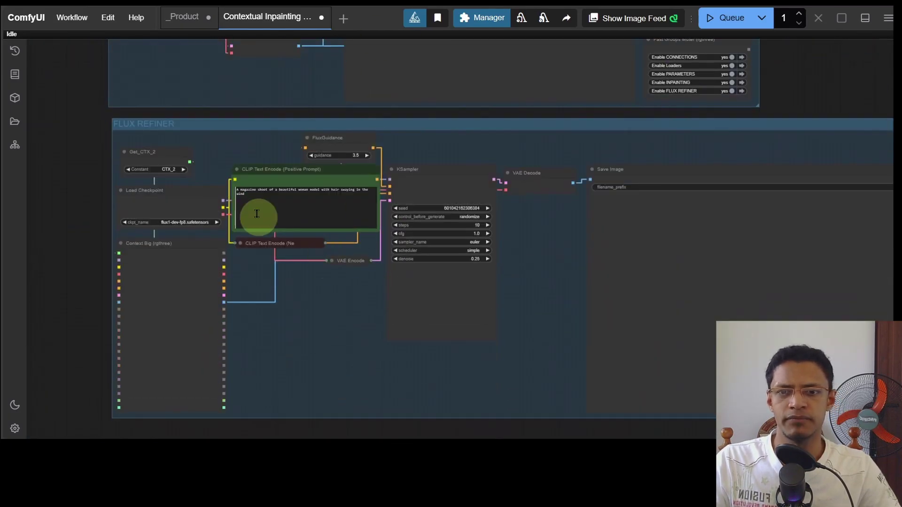
{"action": "scroll", "coordinate": [253, 215], "scroll_direction": "up", "scroll_amount": 5}
{"action": "key", "text": "ctrl+plus"}
{"action": "key", "text": "ctrl+plus"}
{"action": "key", "text": "ctrl+plus"}
{"action": "key", "text": "ctrl+plus"}
{"action": "key", "text": "ctrl+plus"}
{"action": "left_click_drag", "start_coordinate": [506, 294], "coordinate": [215, 103]}
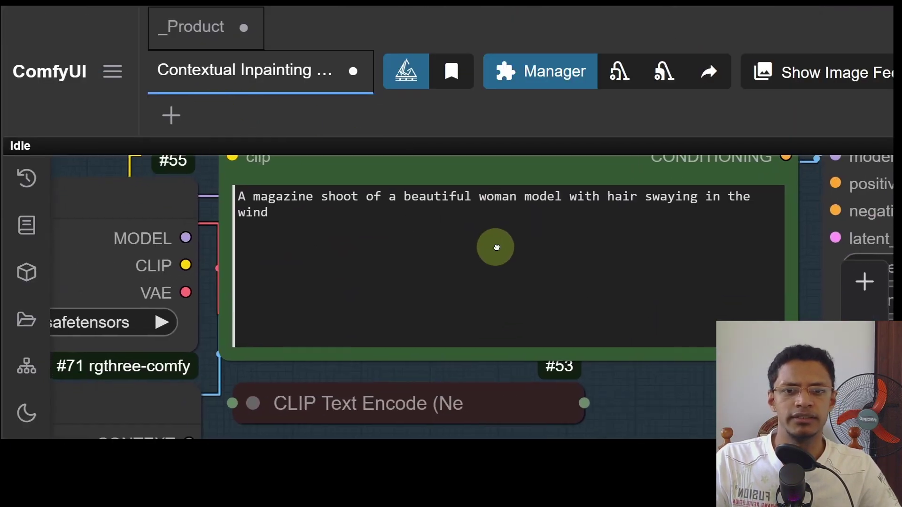
{"action": "left_click_drag", "start_coordinate": [493, 247], "coordinate": [213, 193]}
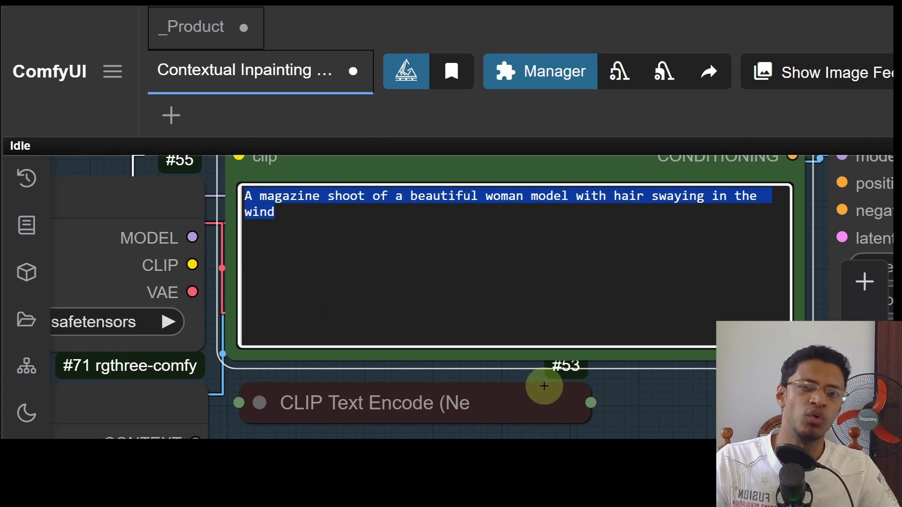
{"action": "left_click", "coordinate": [540, 318]}
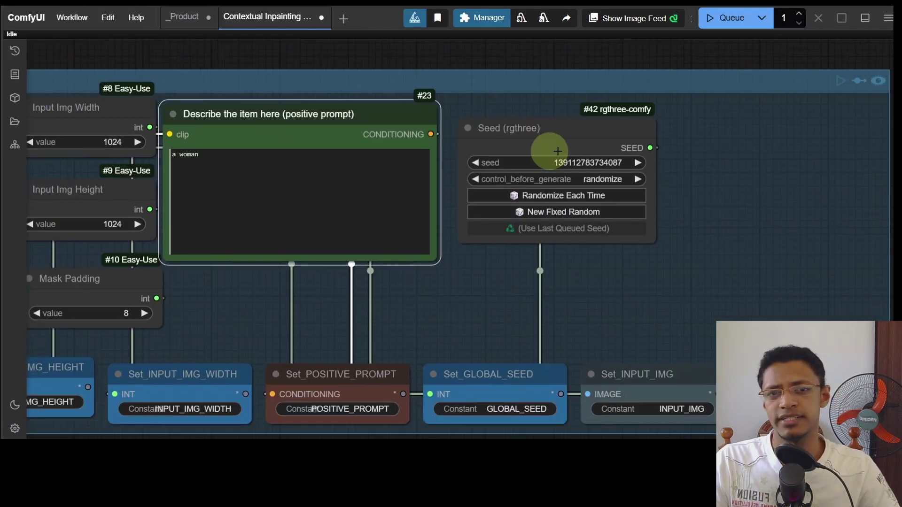
Step: Generate a new fixed random seed in the Seed (rgthree) node and set control_before_generate to fixed
{"action": "left_click", "coordinate": [548, 151]}
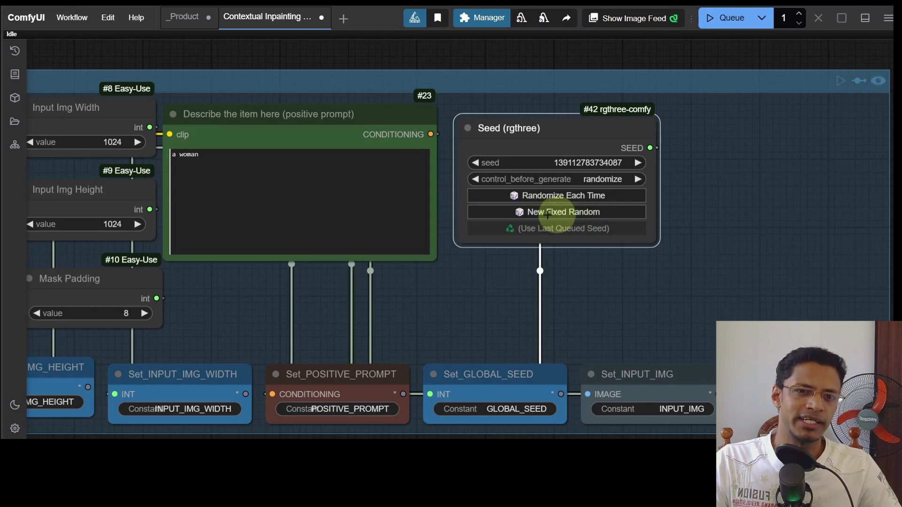
{"action": "left_click", "coordinate": [578, 214]}
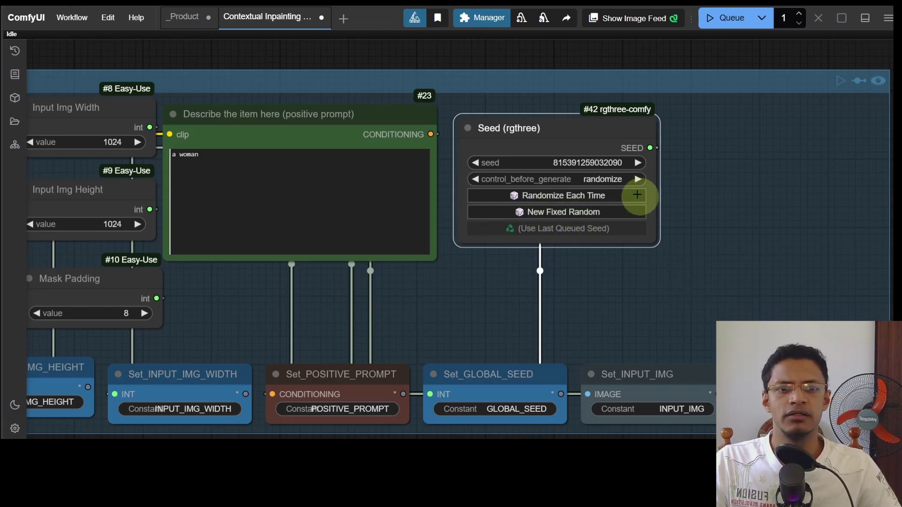
{"action": "left_click", "coordinate": [616, 179]}
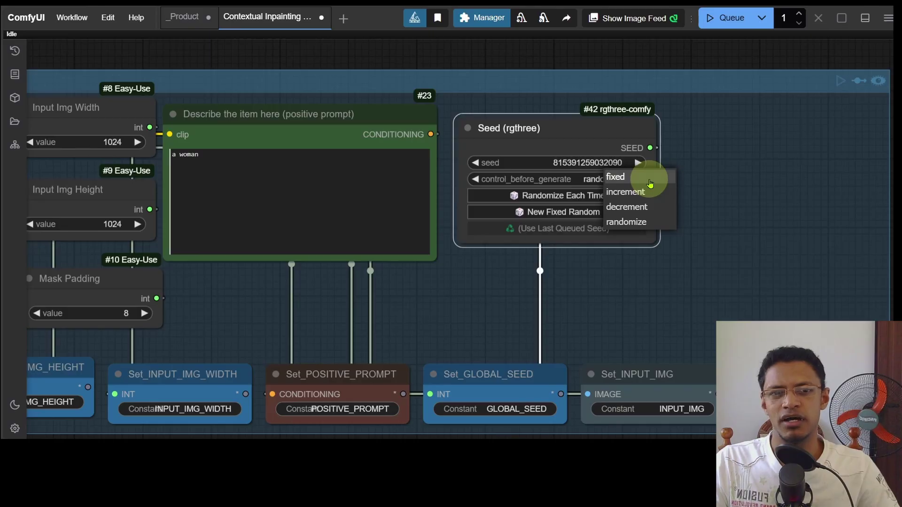
{"action": "left_click", "coordinate": [650, 182]}
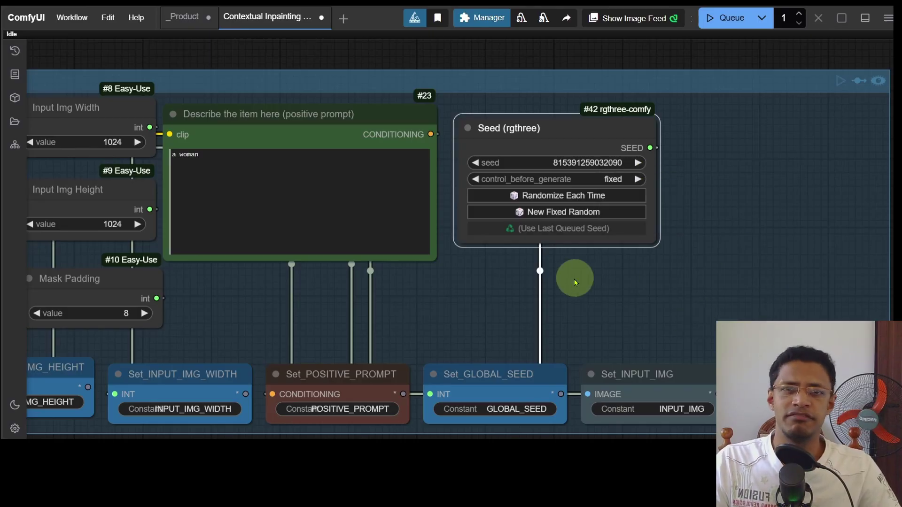
Step: Trace how the Set nodes in the PARAMETERS group feed the Get nodes in the CONNECTIONS group and the INPAINTING group
{"action": "scroll", "coordinate": [489, 282], "scroll_direction": "down", "scroll_amount": 6}
{"action": "left_click_drag", "start_coordinate": [296, 328], "coordinate": [418, 216]}
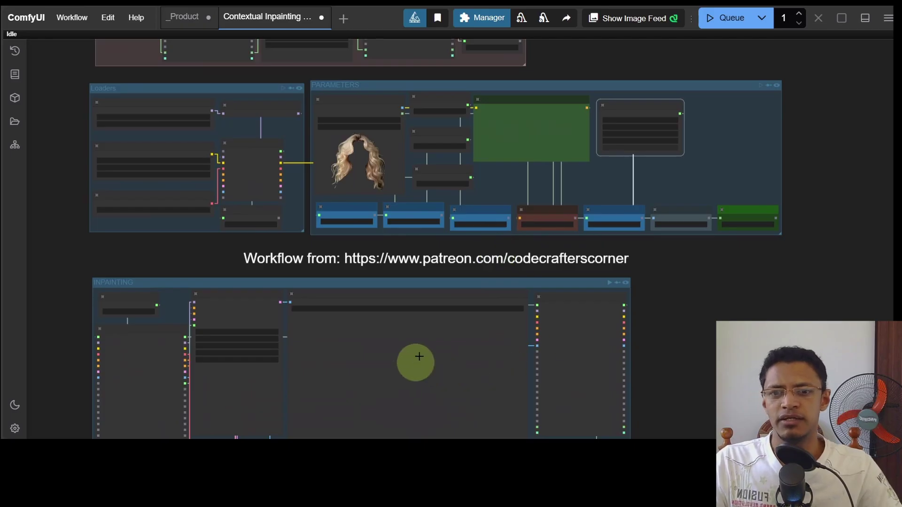
{"action": "left_click_drag", "start_coordinate": [361, 292], "coordinate": [397, 165]}
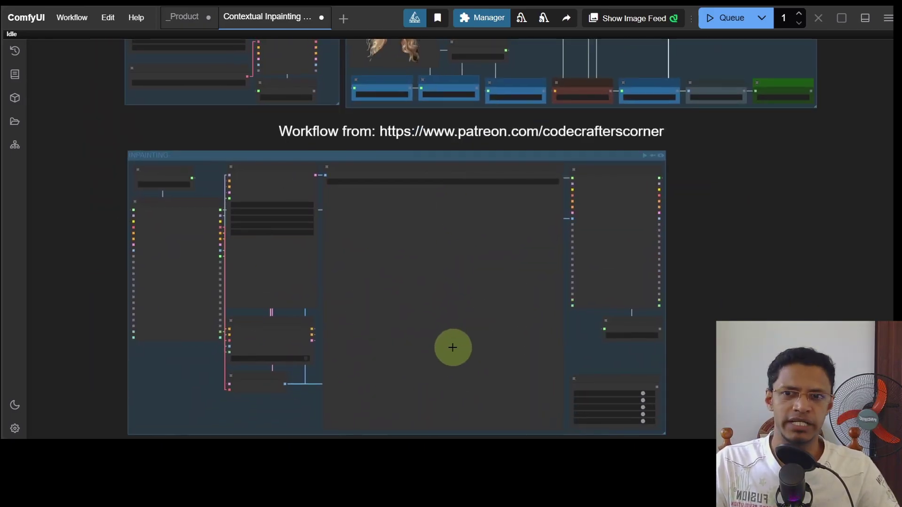
{"action": "scroll", "coordinate": [641, 185], "scroll_direction": "up", "scroll_amount": 5}
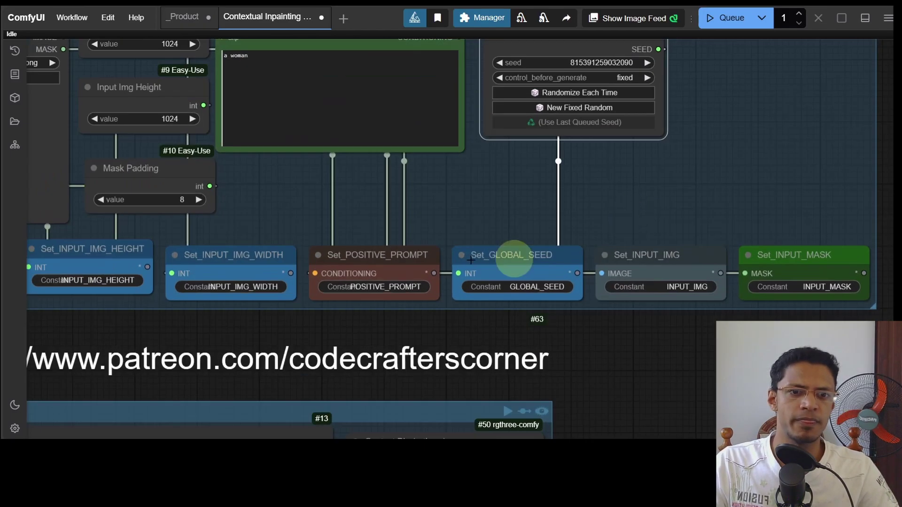
{"action": "scroll", "coordinate": [242, 131], "scroll_direction": "down", "scroll_amount": 1}
{"action": "scroll", "coordinate": [809, 263], "scroll_direction": "down", "scroll_amount": 5}
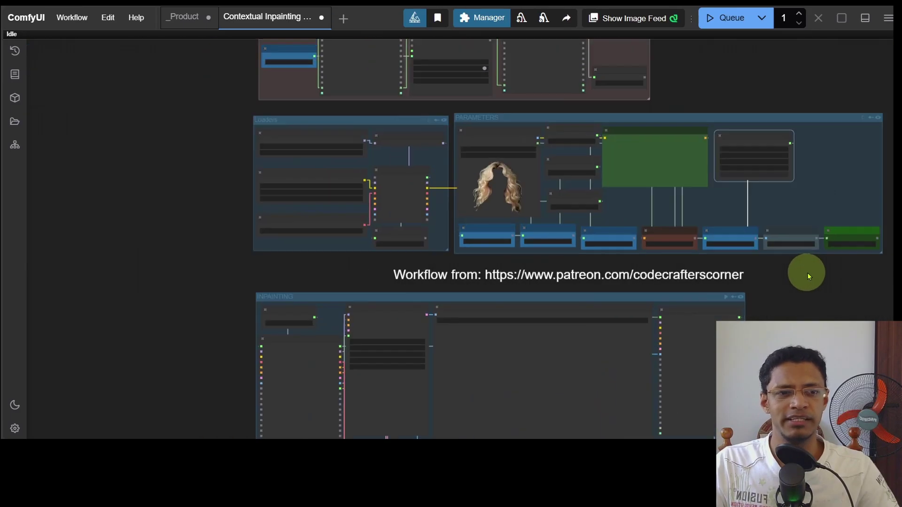
{"action": "left_click_drag", "start_coordinate": [809, 276], "coordinate": [755, 266]}
{"action": "scroll", "coordinate": [755, 266], "scroll_direction": "up", "scroll_amount": 3}
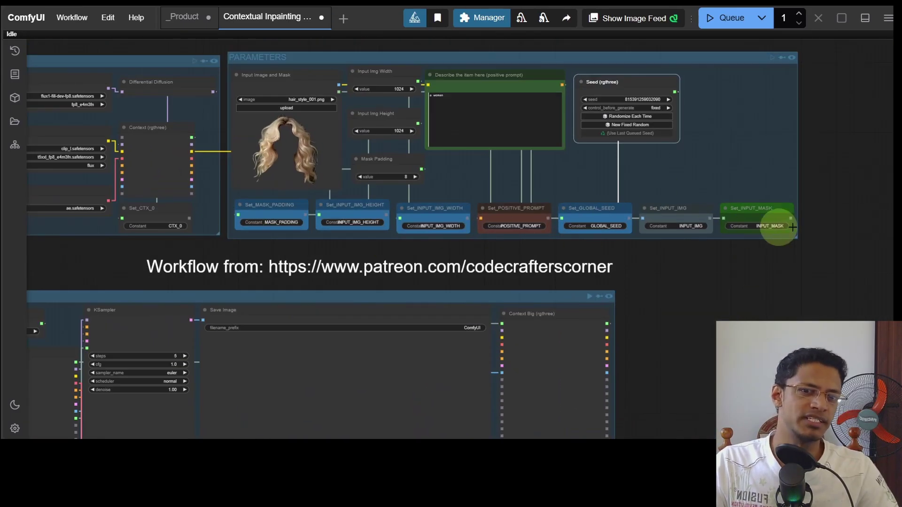
{"action": "scroll", "coordinate": [569, 322], "scroll_direction": "up", "scroll_amount": 5}
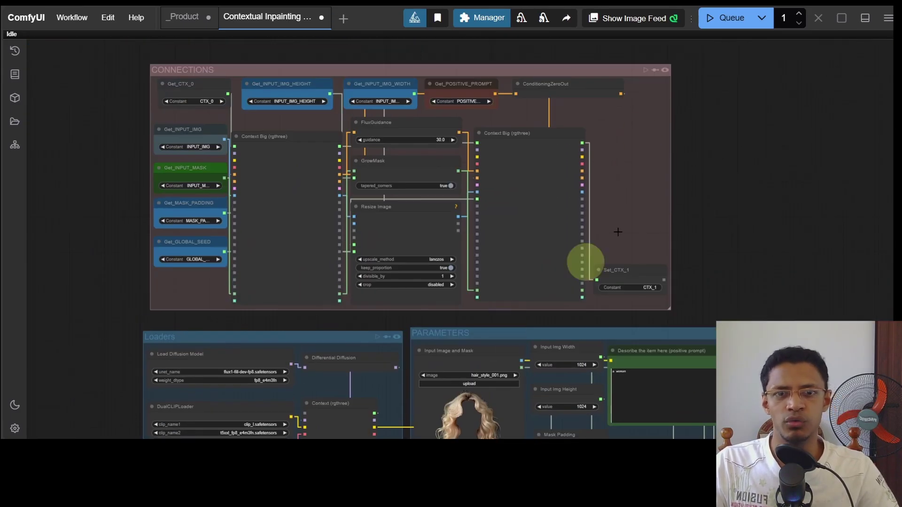
{"action": "scroll", "coordinate": [503, 147], "scroll_direction": "down", "scroll_amount": 8}
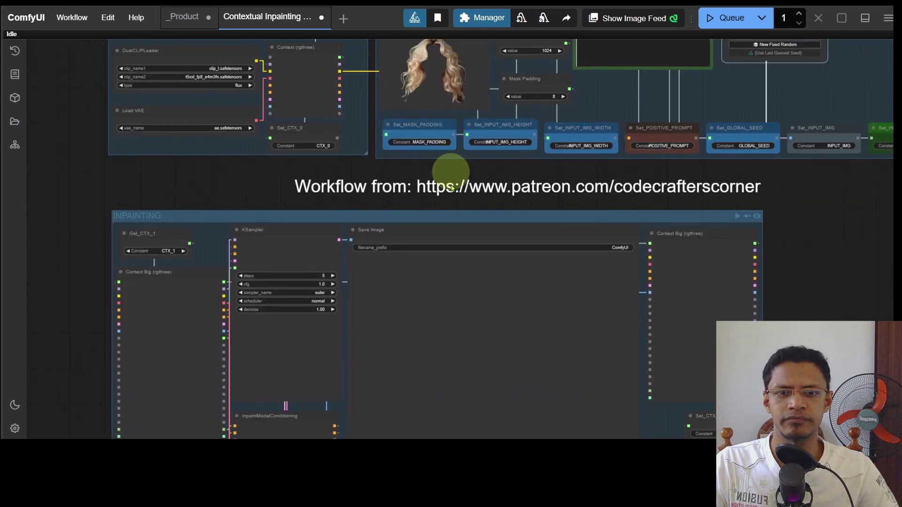
Step: Trace the context from the PARAMETERS group to the Get_CTX_1 and Context Big (rgthree) nodes in the INPAINTING group
{"action": "scroll", "coordinate": [714, 232], "scroll_direction": "right", "scroll_amount": 6}
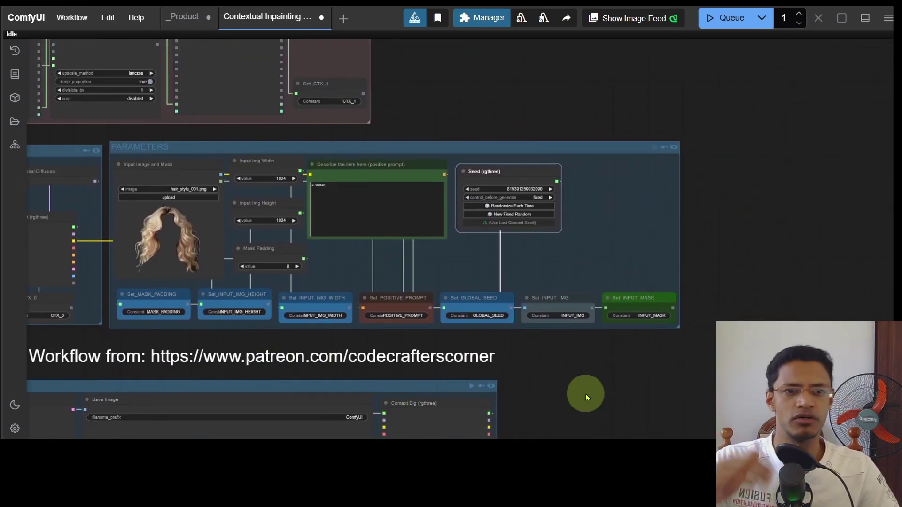
{"action": "scroll", "coordinate": [484, 413], "scroll_direction": "left", "scroll_amount": 8}
{"action": "scroll", "coordinate": [484, 413], "scroll_direction": "down", "scroll_amount": 5}
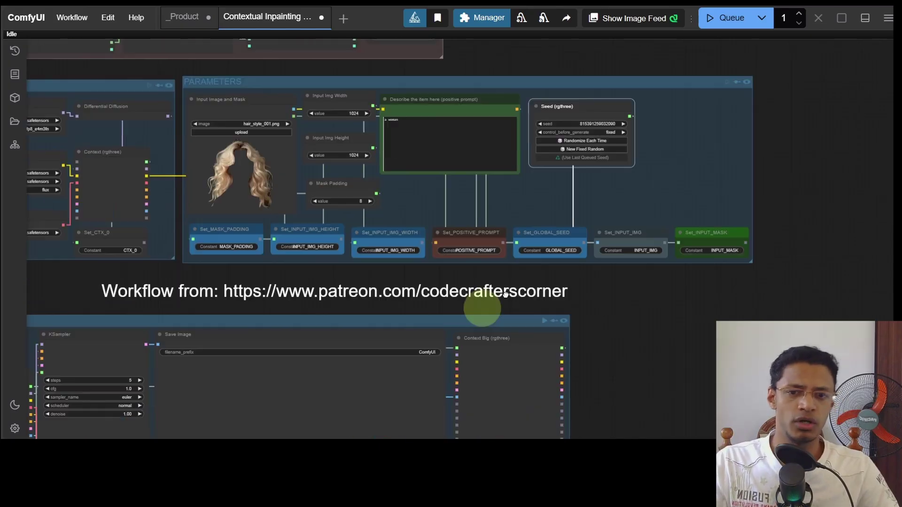
{"action": "scroll", "coordinate": [238, 241], "scroll_direction": "down", "scroll_amount": 3}
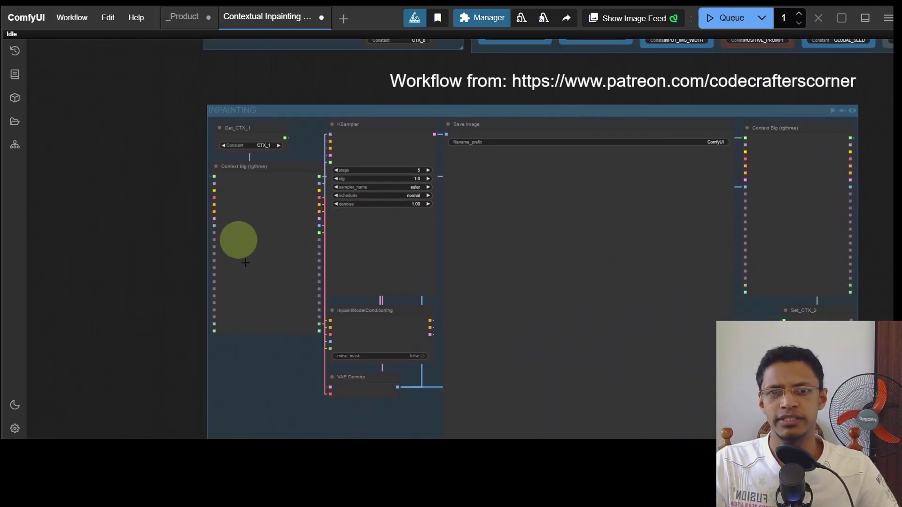
{"action": "scroll", "coordinate": [282, 226], "scroll_direction": "down", "scroll_amount": 1}
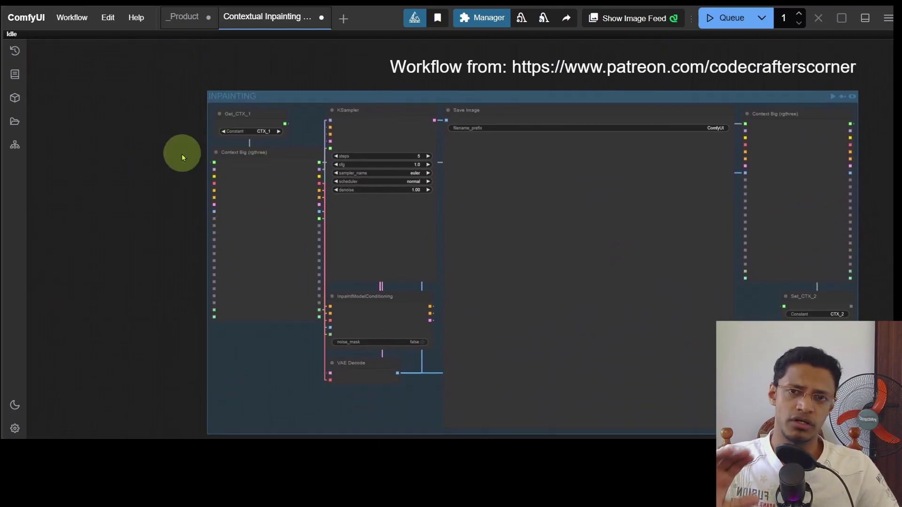
{"action": "scroll", "coordinate": [202, 156], "scroll_direction": "up", "scroll_amount": 10}
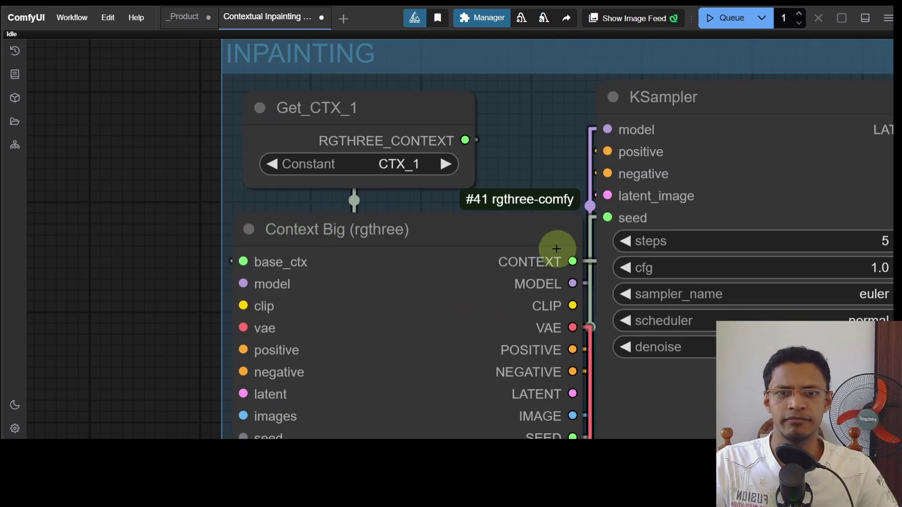
{"action": "scroll", "coordinate": [495, 115], "scroll_direction": "down", "scroll_amount": 3}
{"action": "scroll", "coordinate": [439, 105], "scroll_direction": "down", "scroll_amount": 5}
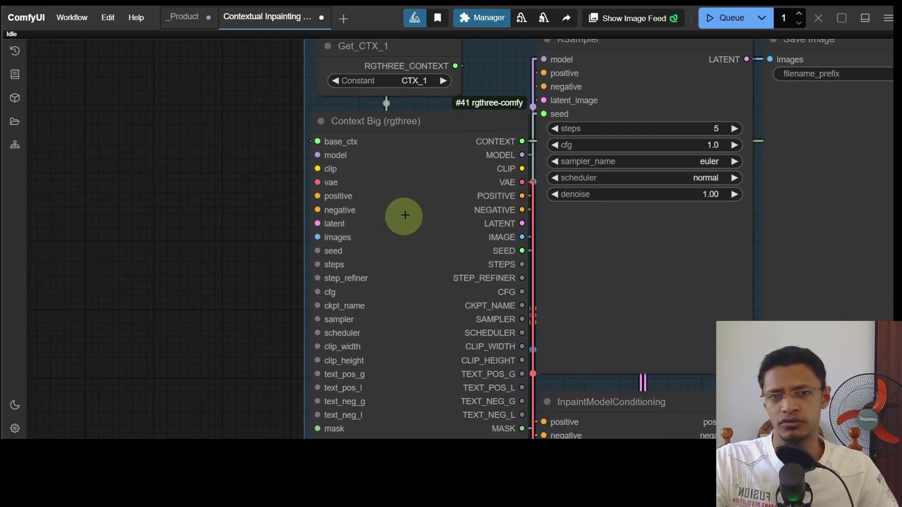
Step: Examine the steps, cfg, sampler, scheduler and denoise settings of the KSampler in the INPAINTING group
{"action": "scroll", "coordinate": [404, 216], "scroll_direction": "right", "scroll_amount": 4}
{"action": "scroll", "coordinate": [404, 215], "scroll_direction": "up", "scroll_amount": 2}
{"action": "scroll", "coordinate": [554, 374], "scroll_direction": "down", "scroll_amount": 3}
{"action": "scroll", "coordinate": [553, 375], "scroll_direction": "right", "scroll_amount": 2}
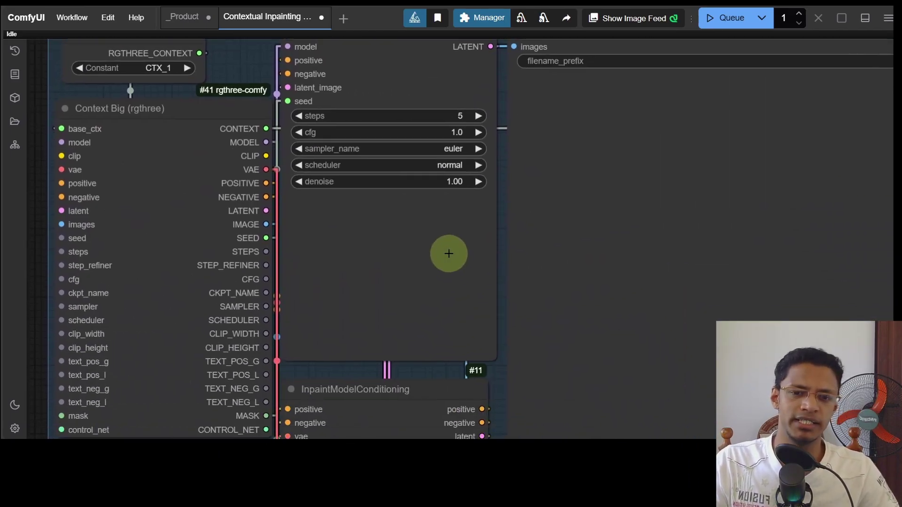
{"action": "scroll", "coordinate": [449, 254], "scroll_direction": "down", "scroll_amount": 2}
{"action": "scroll", "coordinate": [448, 228], "scroll_direction": "up", "scroll_amount": 4}
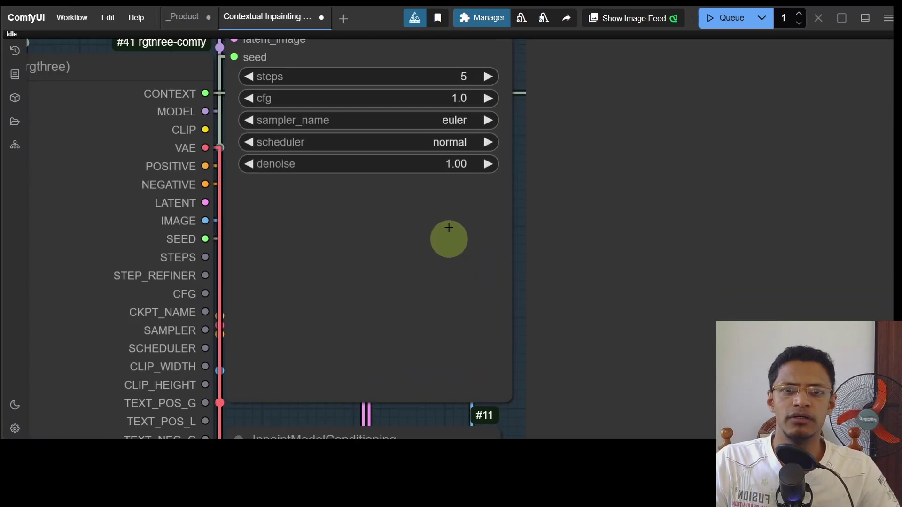
{"action": "scroll", "coordinate": [448, 228], "scroll_direction": "up", "scroll_amount": 2}
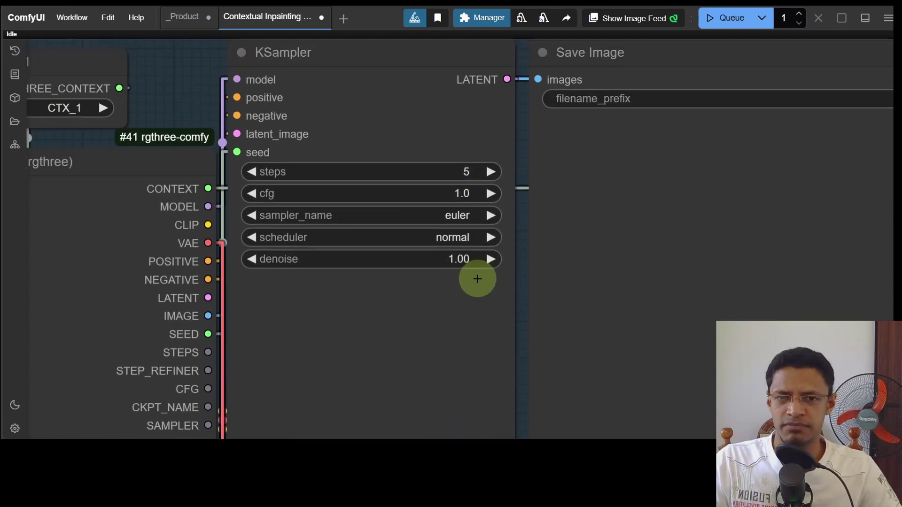
{"action": "scroll", "coordinate": [478, 279], "scroll_direction": "down", "scroll_amount": 3}
{"action": "left_click_drag", "start_coordinate": [474, 282], "coordinate": [550, 238]}
Step: Compare the FLUX REFINER group's KSampler with the INPAINTING one and read the description of the latter's denoise setting
{"action": "scroll", "coordinate": [424, 154], "scroll_direction": "up", "scroll_amount": 3}
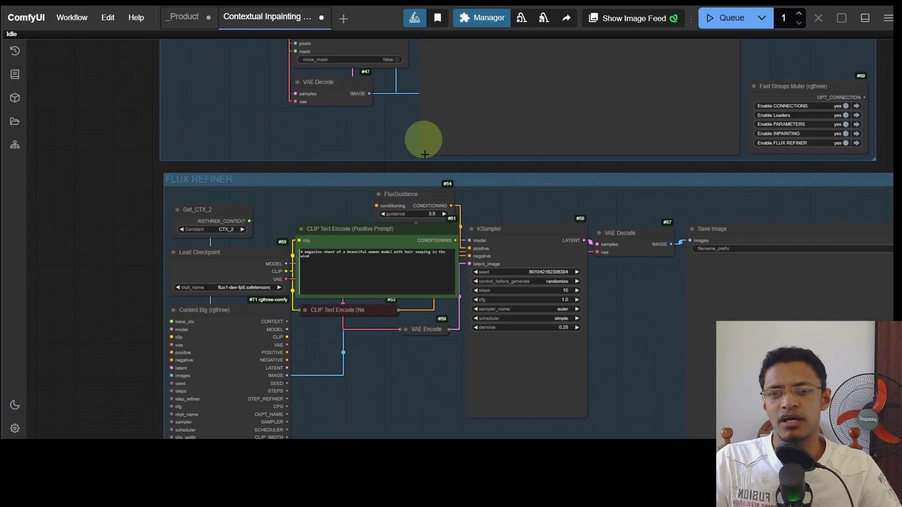
{"action": "scroll", "coordinate": [489, 263], "scroll_direction": "down", "scroll_amount": 1}
{"action": "scroll", "coordinate": [411, 256], "scroll_direction": "up", "scroll_amount": 4}
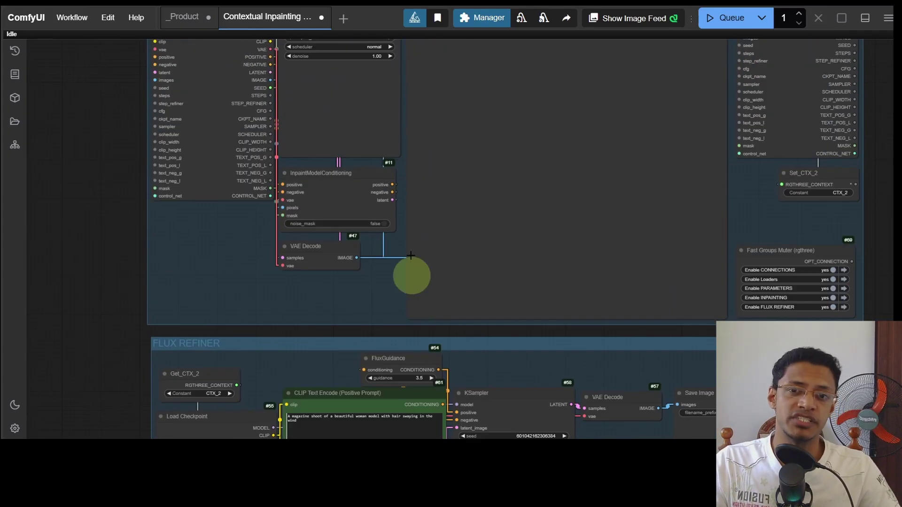
{"action": "scroll", "coordinate": [382, 115], "scroll_direction": "up", "scroll_amount": 2}
{"action": "scroll", "coordinate": [397, 141], "scroll_direction": "up", "scroll_amount": 3}
{"action": "scroll", "coordinate": [427, 133], "scroll_direction": "up", "scroll_amount": 2}
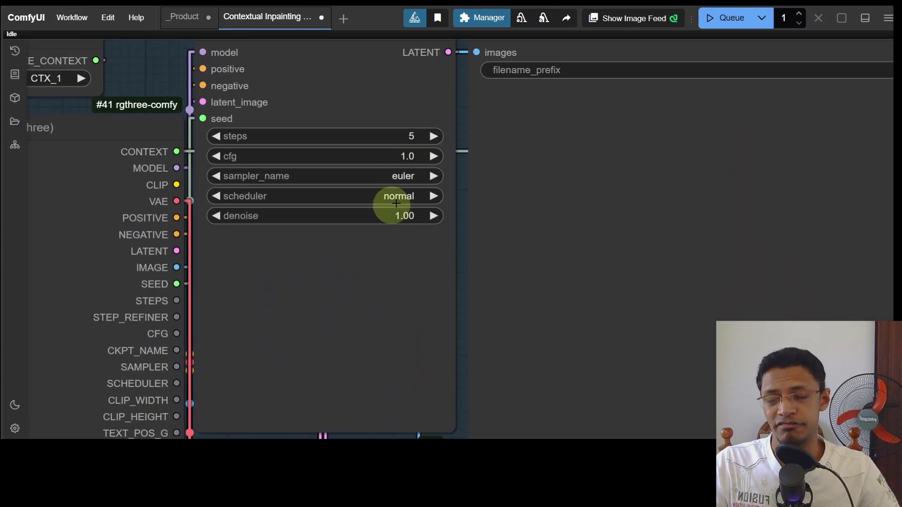
{"action": "mouse_move", "coordinate": [417, 221]}
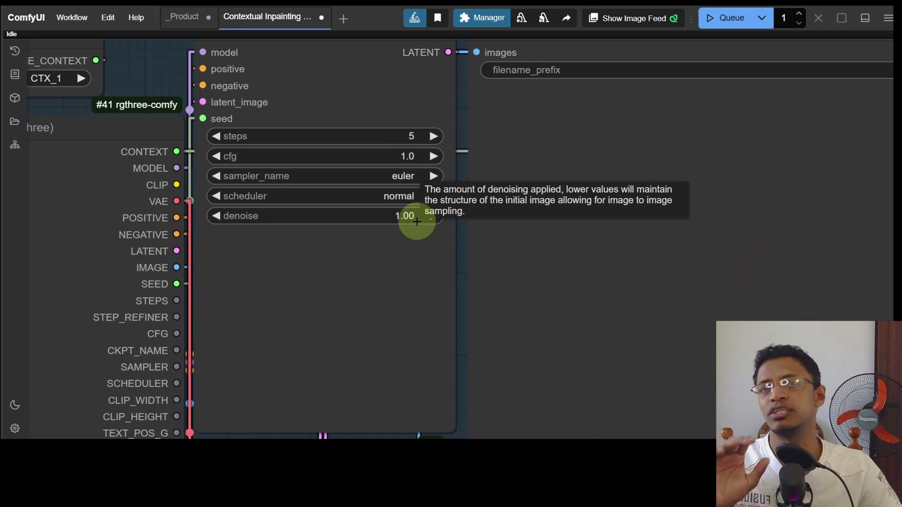
{"action": "scroll", "coordinate": [559, 228], "scroll_direction": "down", "scroll_amount": 5}
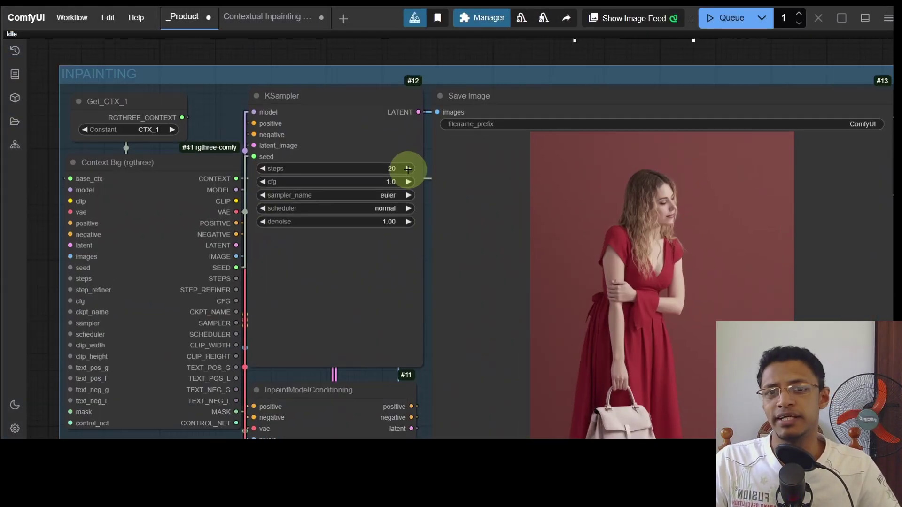
Step: Inspect the INPAINTING KSampler settings and the saved red-dress image in the _Product workflow
{"action": "scroll", "coordinate": [478, 263], "scroll_direction": "up", "scroll_amount": 2}
{"action": "scroll", "coordinate": [472, 244], "scroll_direction": "up", "scroll_amount": 2}
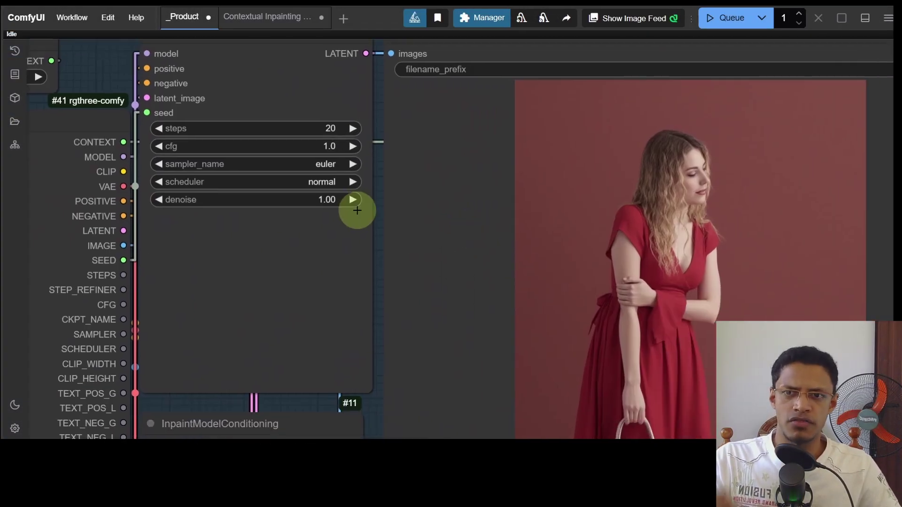
{"action": "left_click_drag", "start_coordinate": [415, 187], "coordinate": [388, 211]}
{"action": "left_click_drag", "start_coordinate": [650, 345], "coordinate": [447, 187]}
{"action": "scroll", "coordinate": [524, 241], "scroll_direction": "down", "scroll_amount": 5}
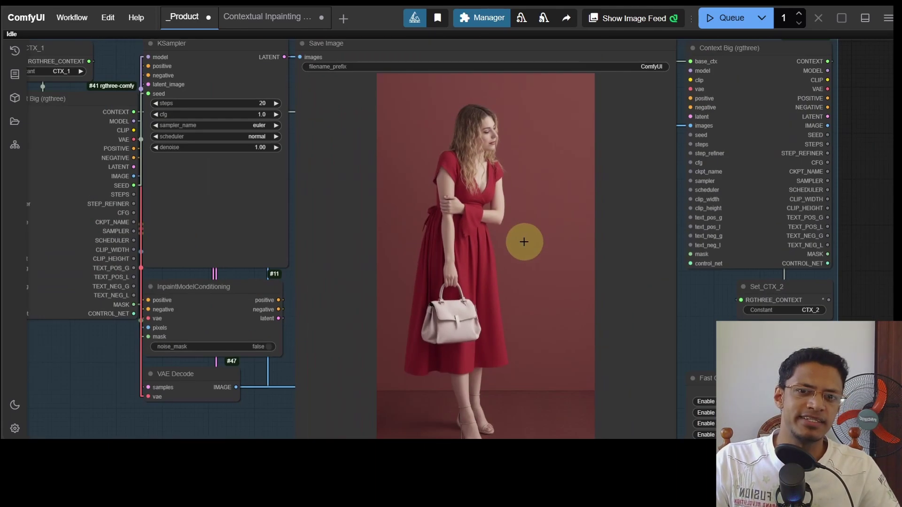
{"action": "left_click_drag", "start_coordinate": [540, 322], "coordinate": [539, 286]}
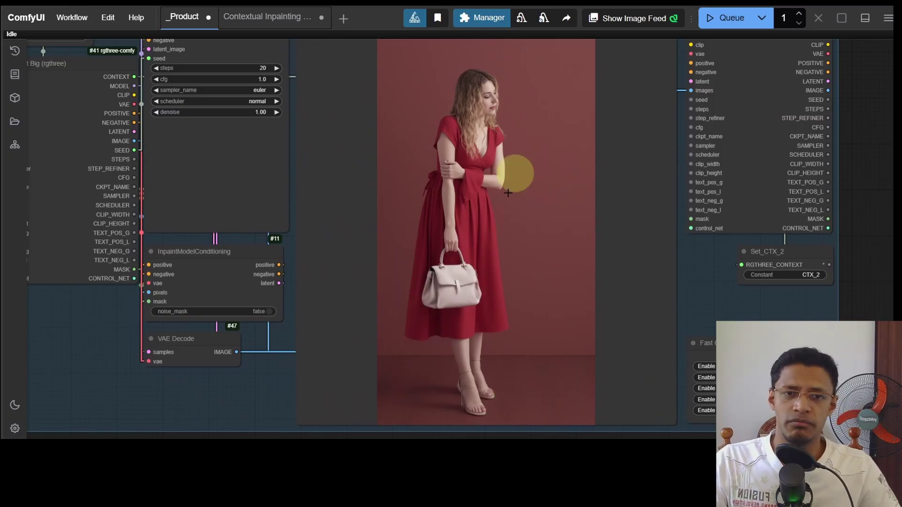
Step: Review the FLUX REFINER settings and refined output in the _Product workflow, along with the Fast Groups Muter switches
{"action": "left_click_drag", "start_coordinate": [238, 316], "coordinate": [382, 95]}
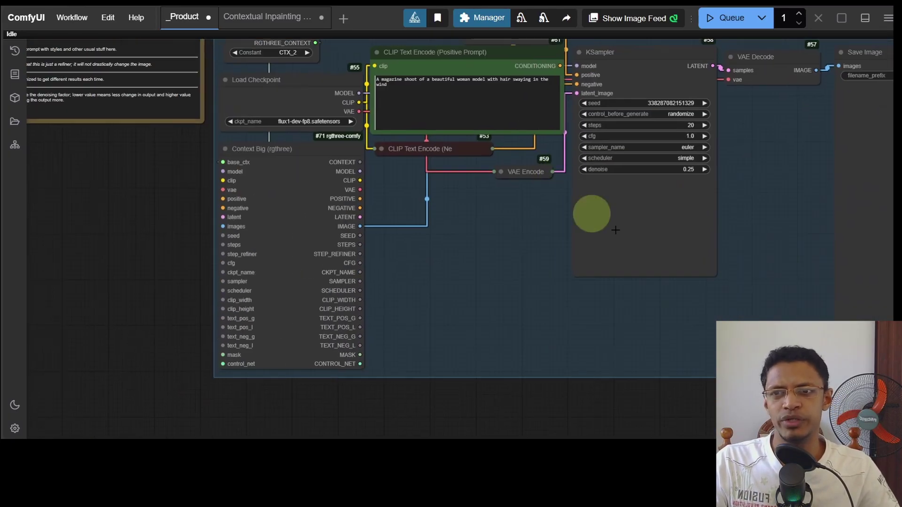
{"action": "left_click_drag", "start_coordinate": [590, 212], "coordinate": [296, 240]}
{"action": "left_click_drag", "start_coordinate": [638, 184], "coordinate": [447, 182]}
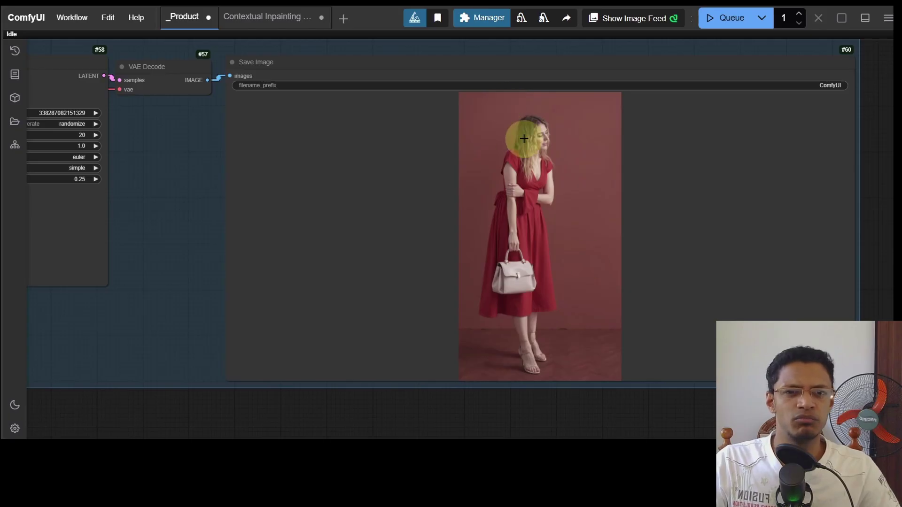
{"action": "scroll", "coordinate": [520, 137], "scroll_direction": "up", "scroll_amount": 5}
{"action": "scroll", "coordinate": [582, 205], "scroll_direction": "down", "scroll_amount": 5}
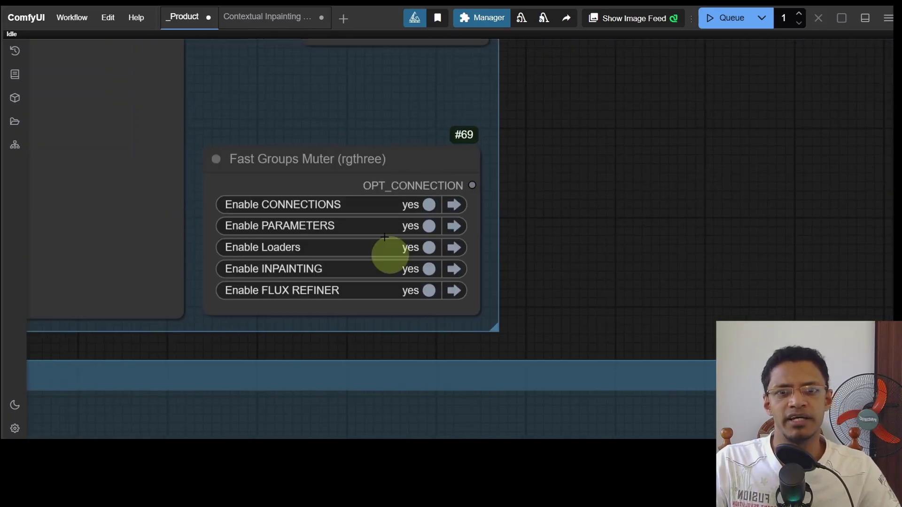
{"action": "scroll", "coordinate": [425, 200], "scroll_direction": "up", "scroll_amount": 3}
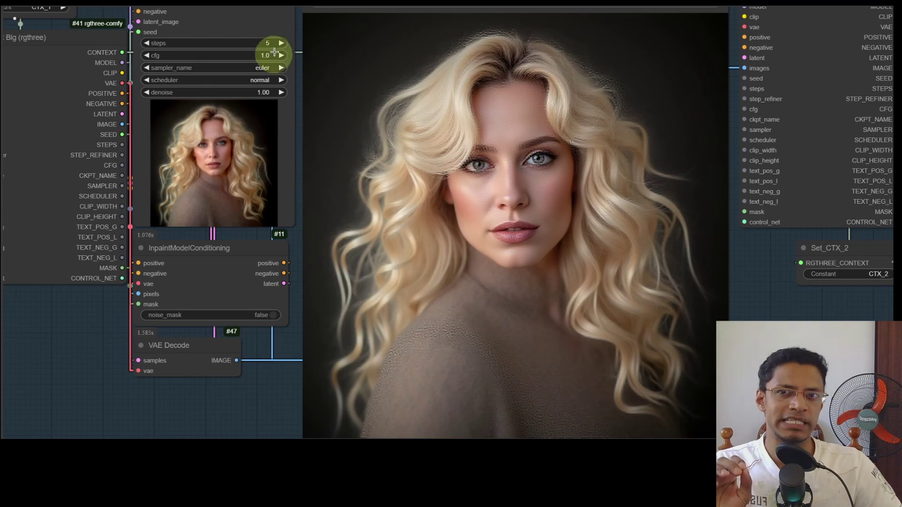
Step: Compare the hair portrait generated by the INPAINTING group with the refined output of the FLUX REFINER group
{"action": "left_click_drag", "start_coordinate": [276, 79], "coordinate": [388, 188]}
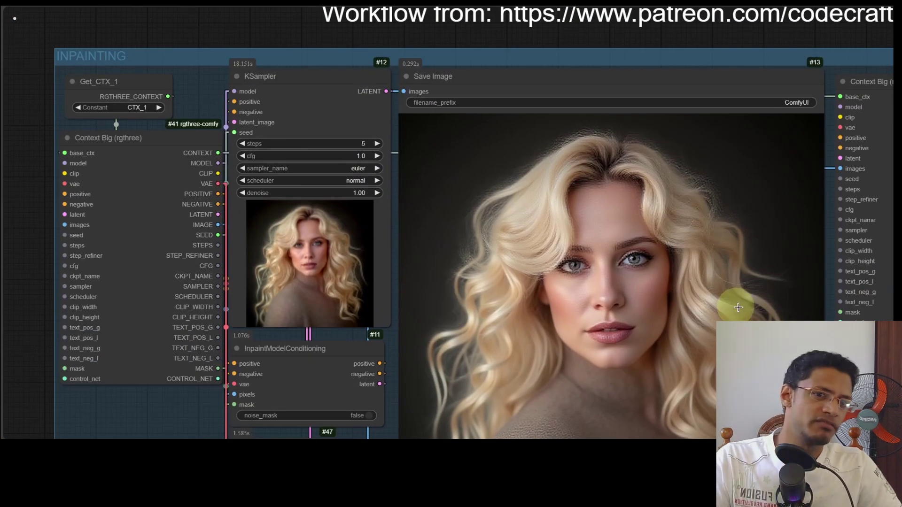
{"action": "left_click_drag", "start_coordinate": [738, 308], "coordinate": [587, 151]}
{"action": "scroll", "coordinate": [606, 237], "scroll_direction": "down", "scroll_amount": 5}
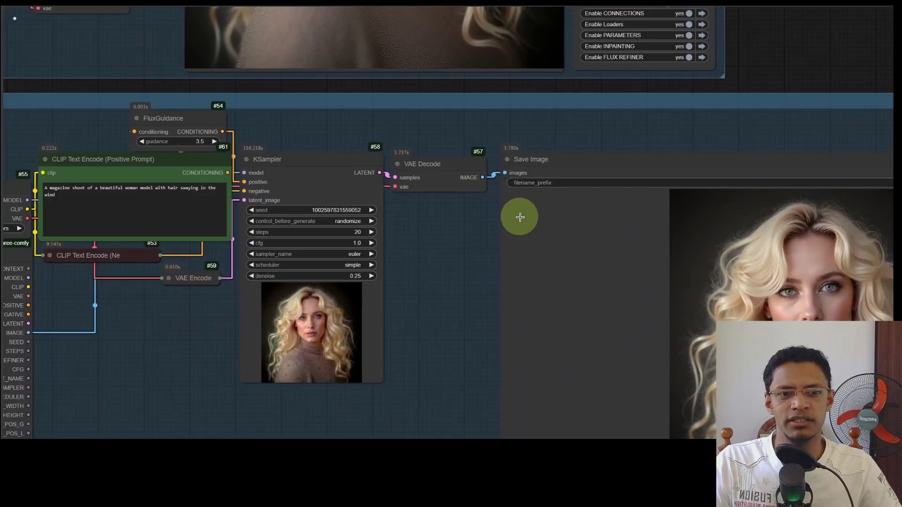
{"action": "left_click_drag", "start_coordinate": [520, 217], "coordinate": [419, 125]}
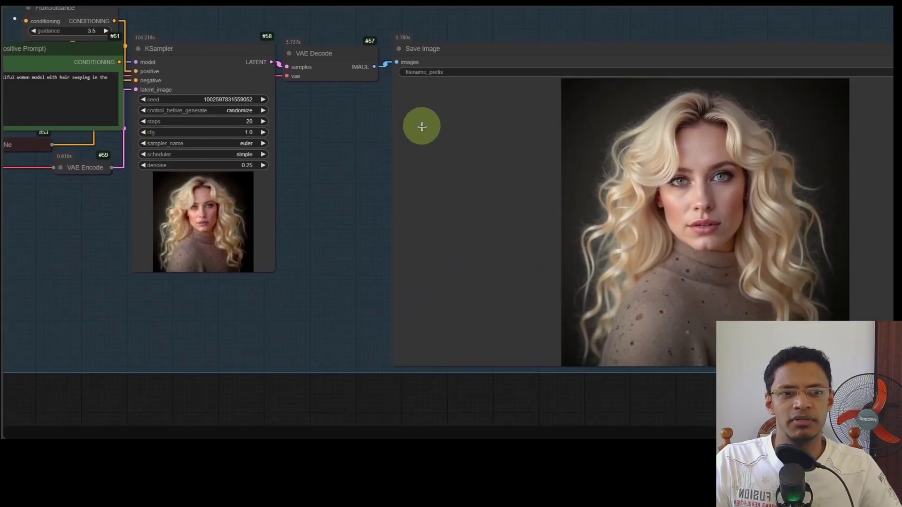
{"action": "left_click_drag", "start_coordinate": [816, 218], "coordinate": [607, 216]}
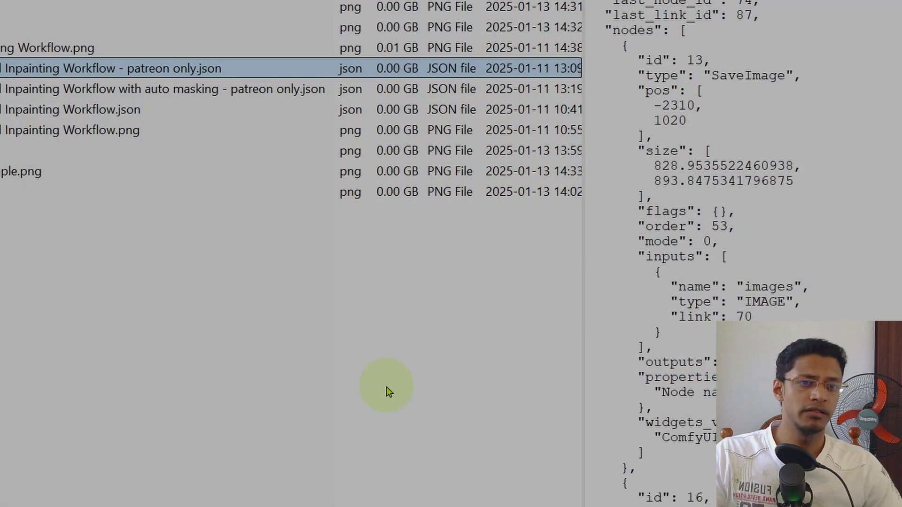
Step: Preview the contents of the Inpainting Workflow.json file in the file manager, widening and restoring the preview area
{"action": "left_click", "coordinate": [52, 54]}
{"action": "left_click", "coordinate": [74, 112]}
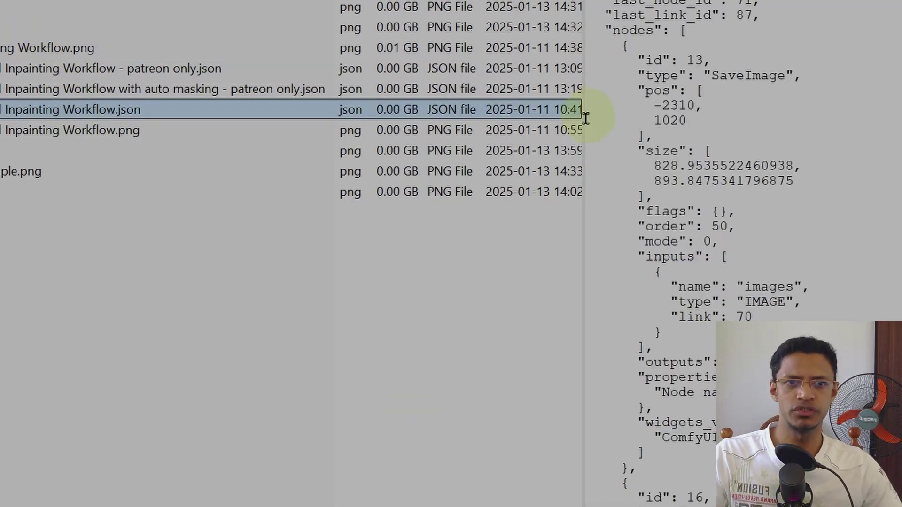
{"action": "left_click_drag", "start_coordinate": [582, 118], "coordinate": [202, 117]}
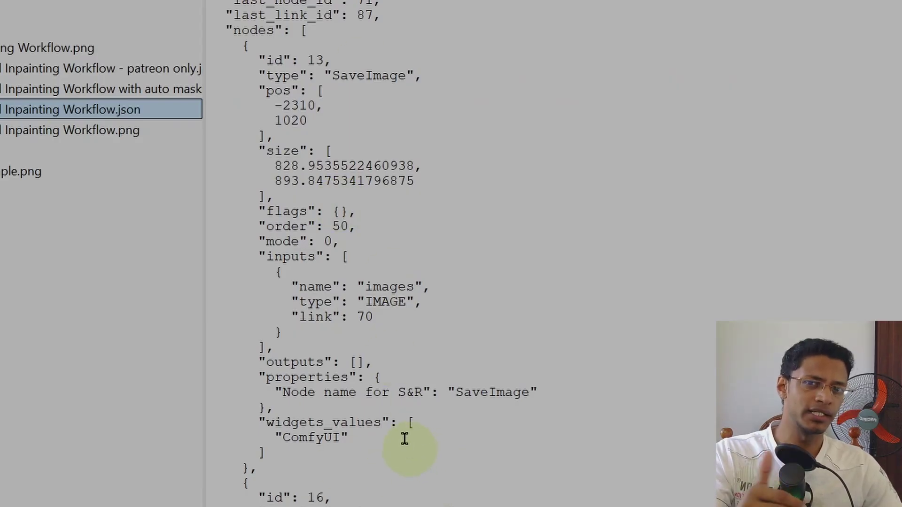
{"action": "left_click_drag", "start_coordinate": [204, 254], "coordinate": [568, 247]}
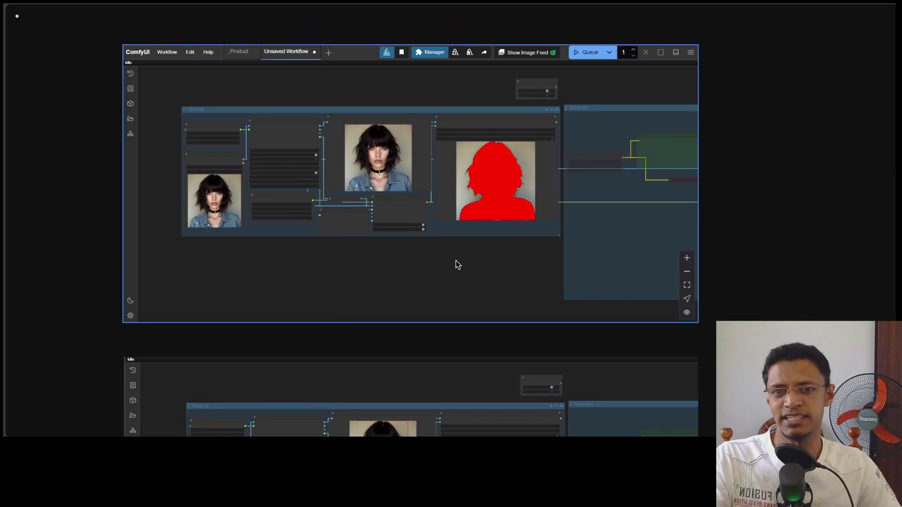
Step: Look over the workflow screenshots and the Code Crafters Corner membership tiers on Patreon
{"action": "scroll", "coordinate": [462, 340], "scroll_direction": "down", "scroll_amount": 5}
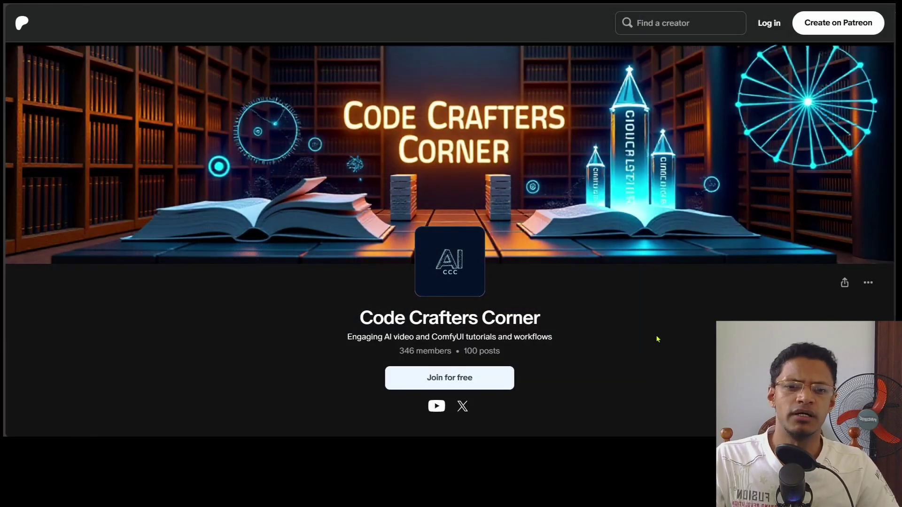
{"action": "scroll", "coordinate": [657, 339], "scroll_direction": "down", "scroll_amount": 10}
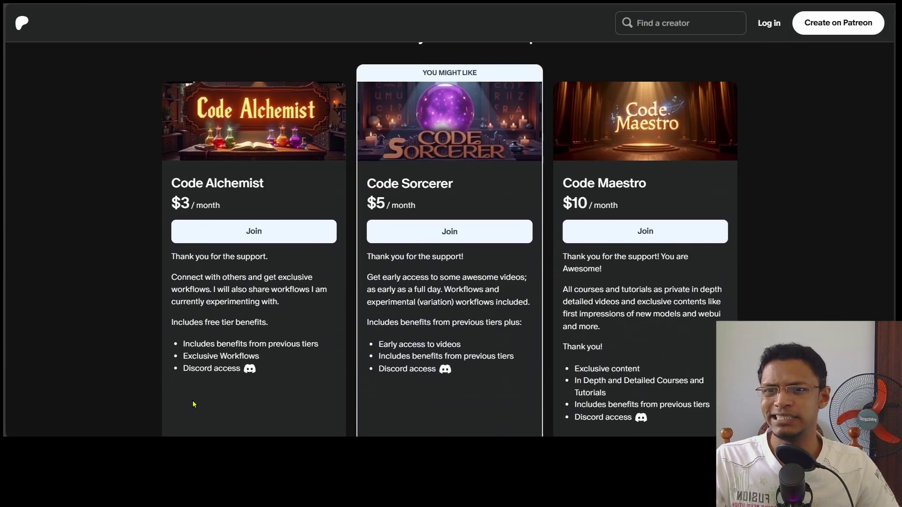